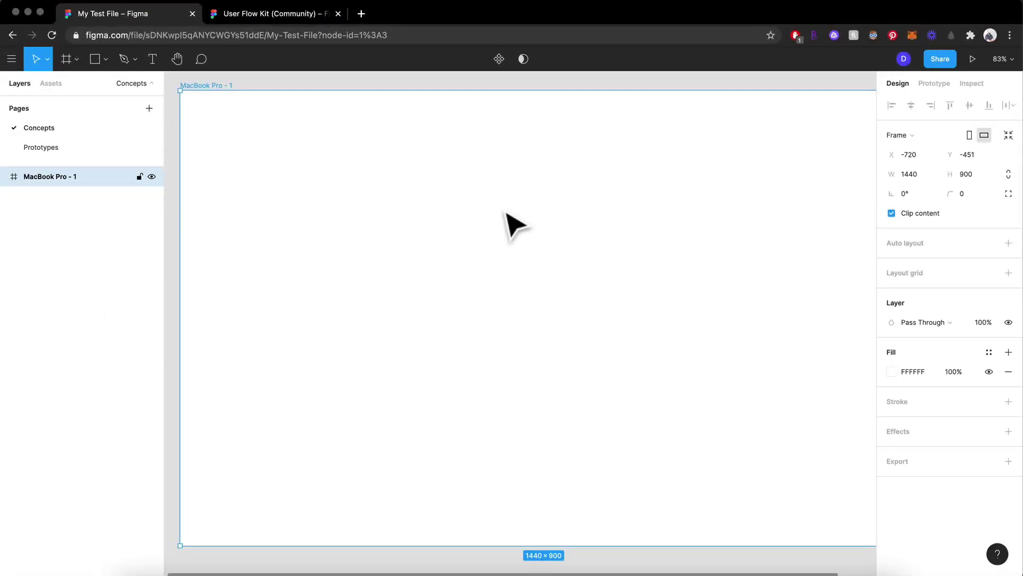
# Draw a 315 × 315 grey square, Rectangle 1, on the MacBook Pro - 1 frame and zoom in
pyautogui.press('r')
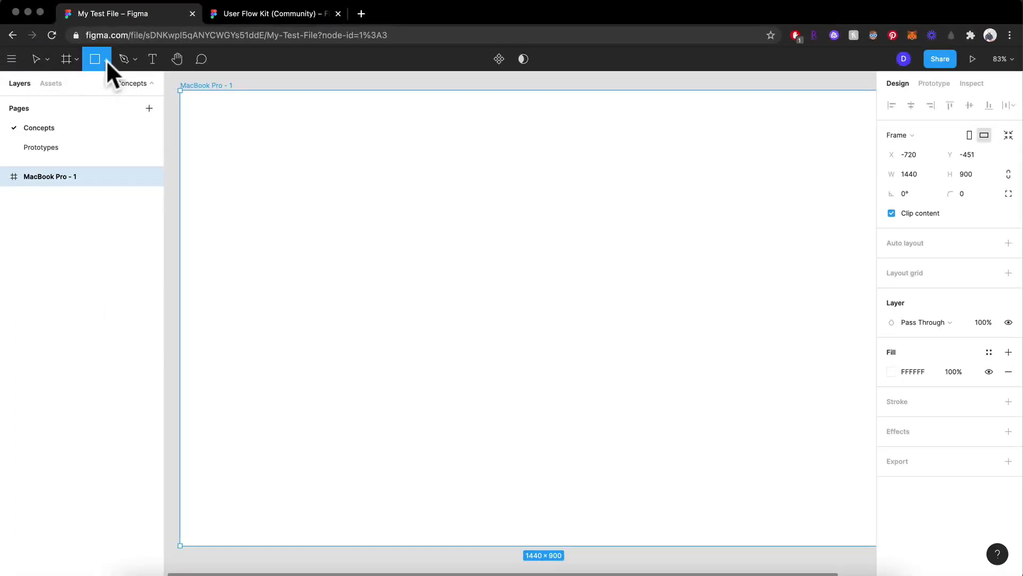
pyautogui.moveTo(502, 217); pyautogui.dragTo(661, 357)
pyautogui.scroll(5, 662, 359)
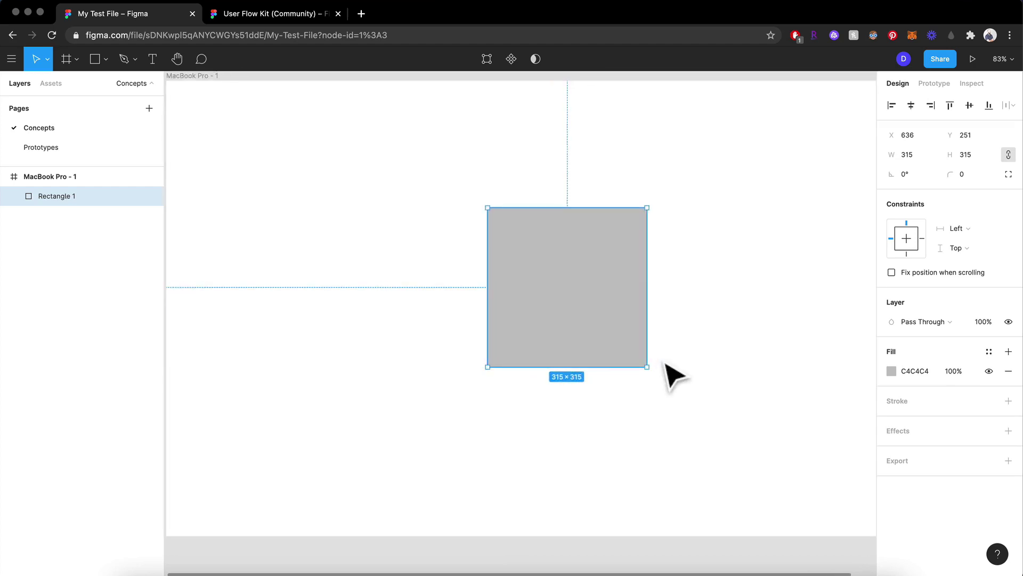
pyautogui.scroll(1, 666, 364)
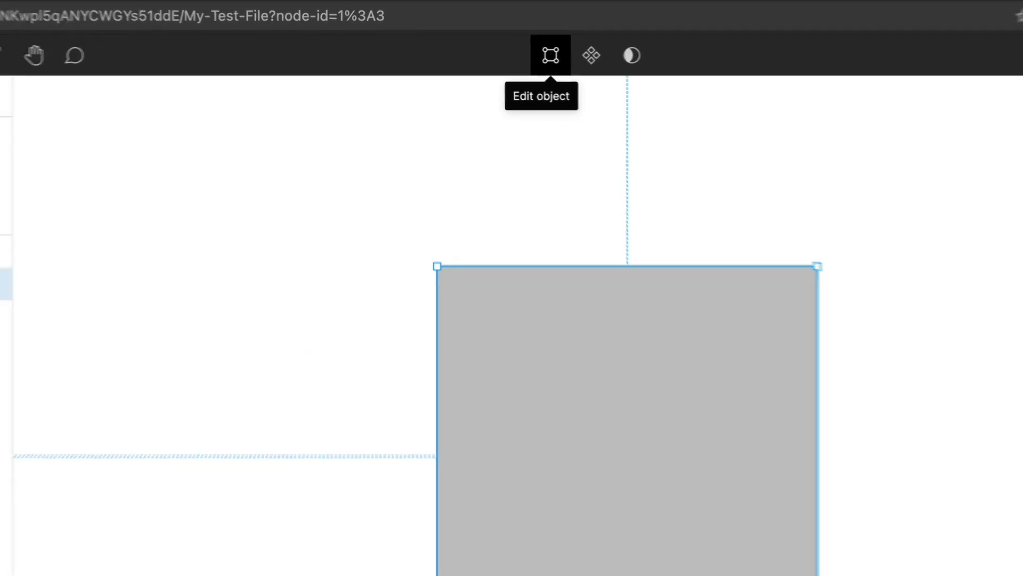
# Enter vector edit on the square and try the Pen, pencil and Bend tools
pyautogui.click(559, 55)
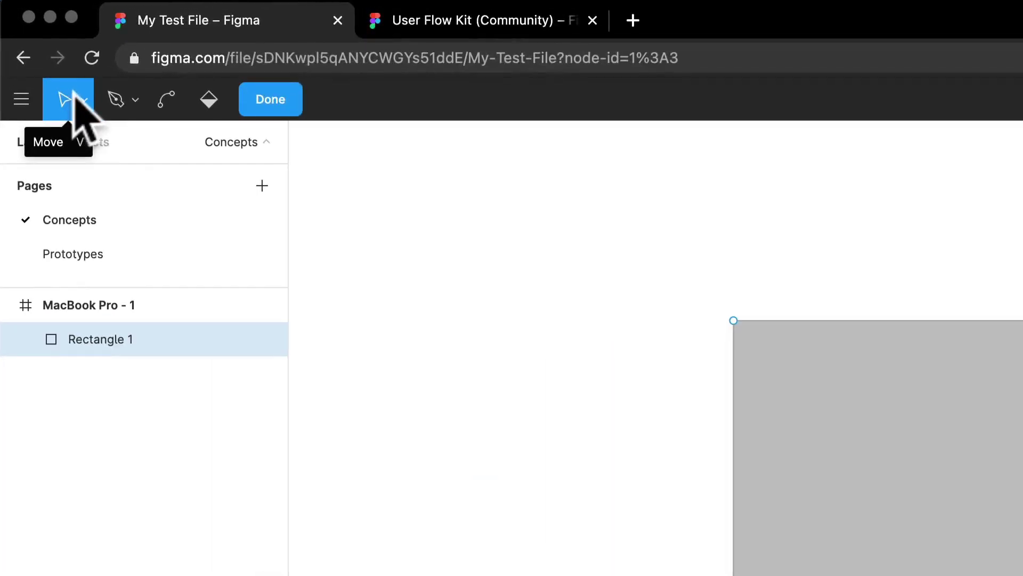
pyautogui.click(115, 99)
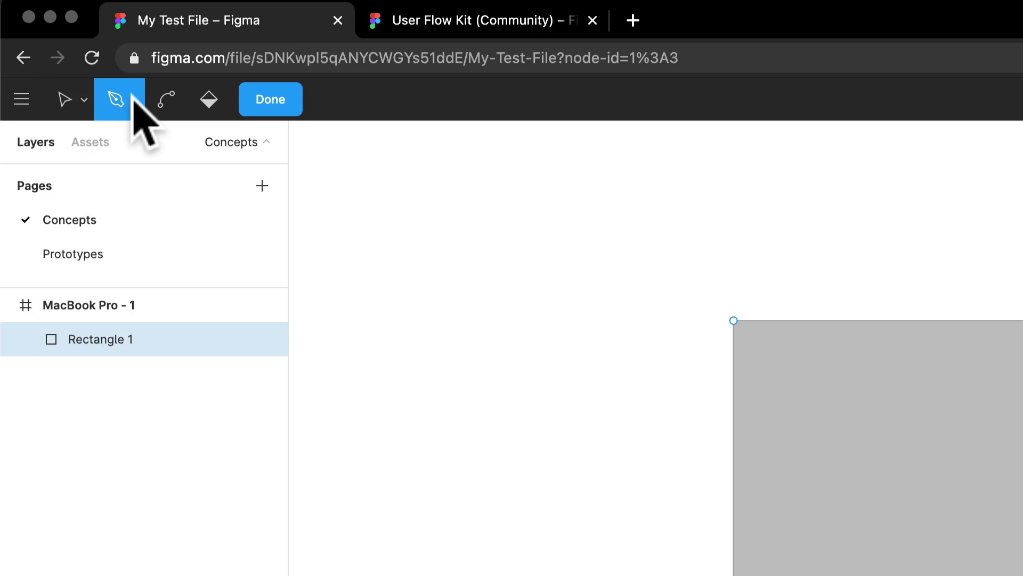
pyautogui.click(134, 99)
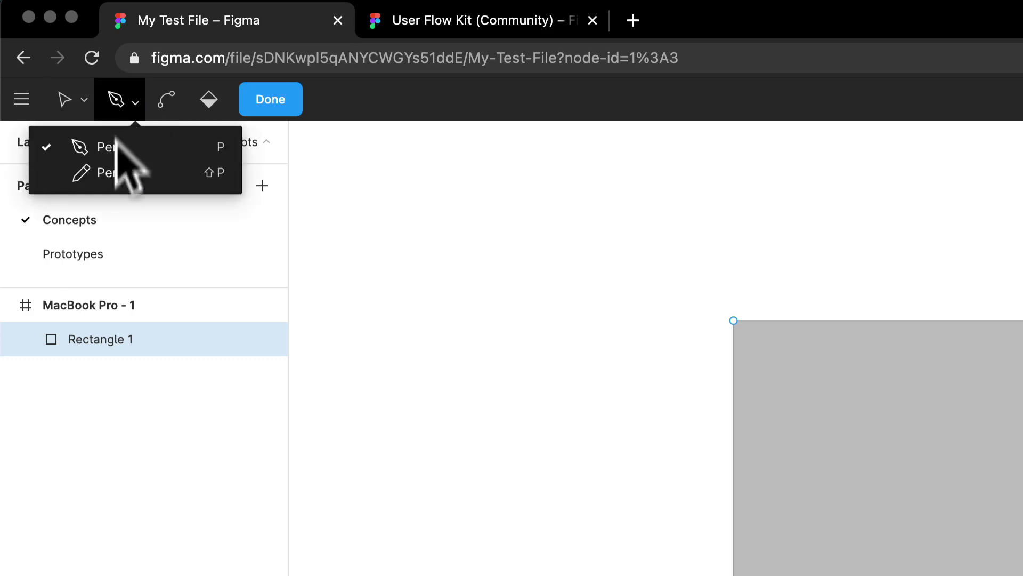
pyautogui.click(166, 100)
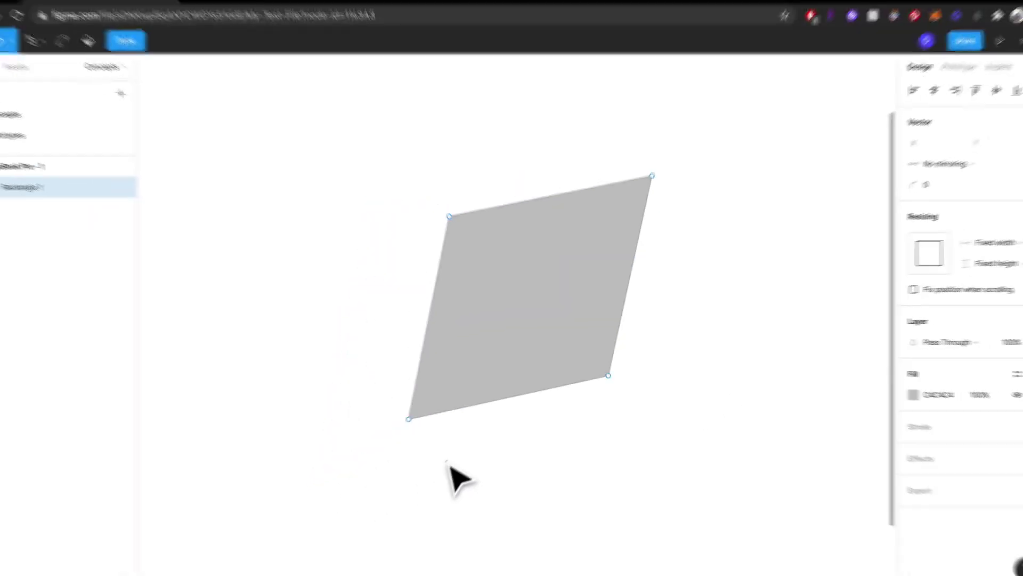
# Re-enter vector edit with the Bend tool and curve the parallelogram's top-left corner
pyautogui.press('Escape')
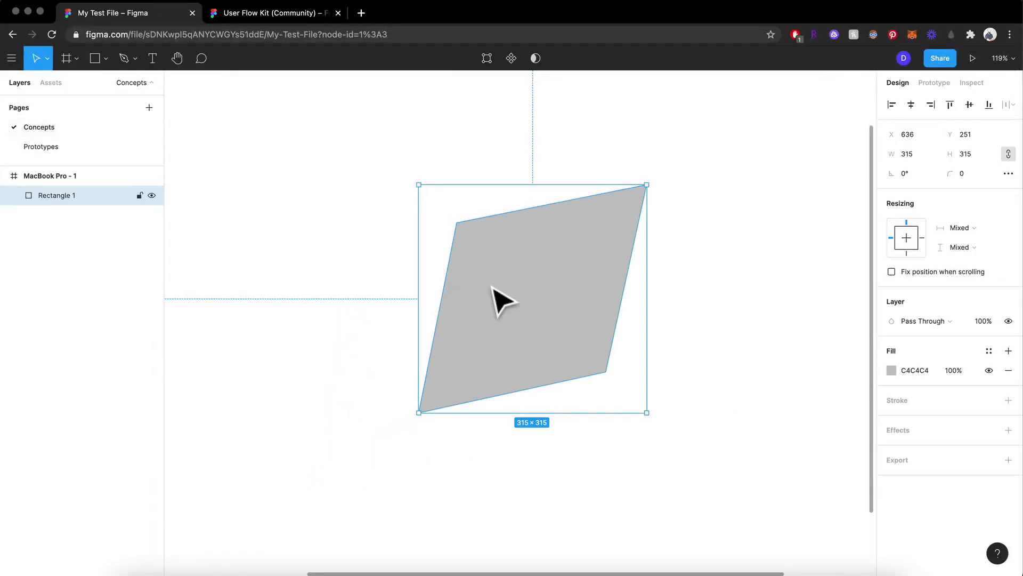
pyautogui.click(487, 59)
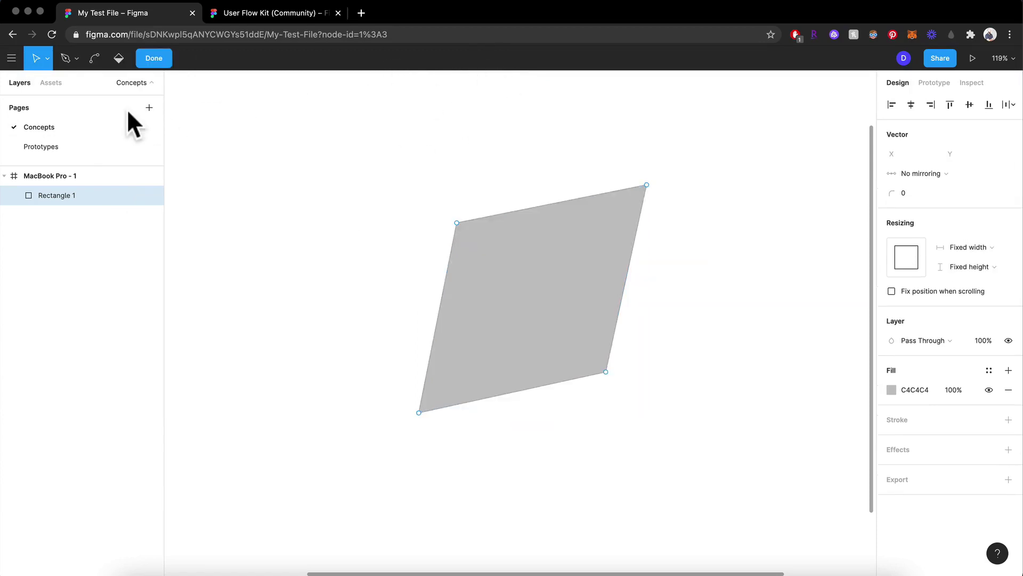
pyautogui.click(95, 61)
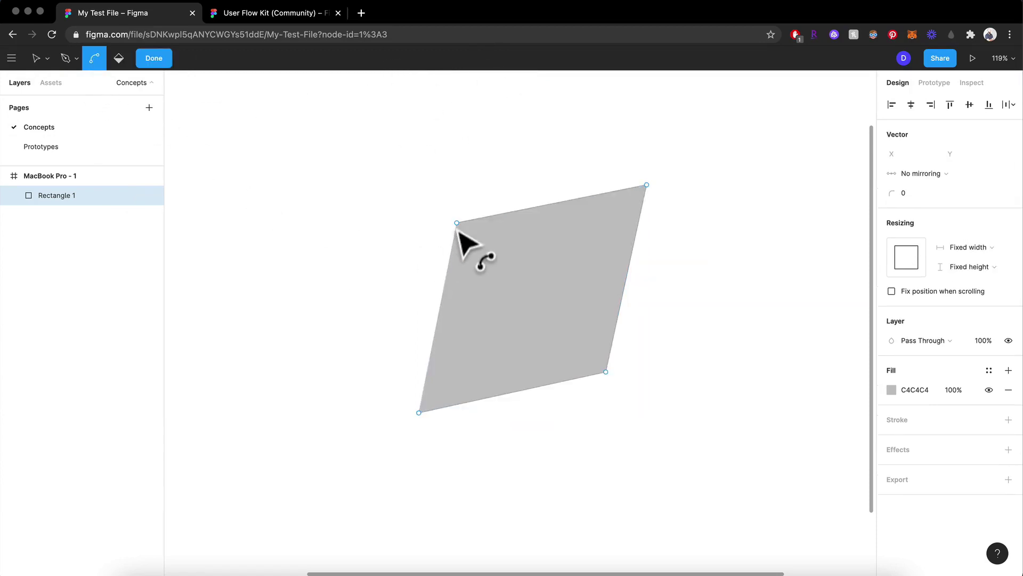
pyautogui.moveTo(457, 223); pyautogui.dragTo(400, 290)
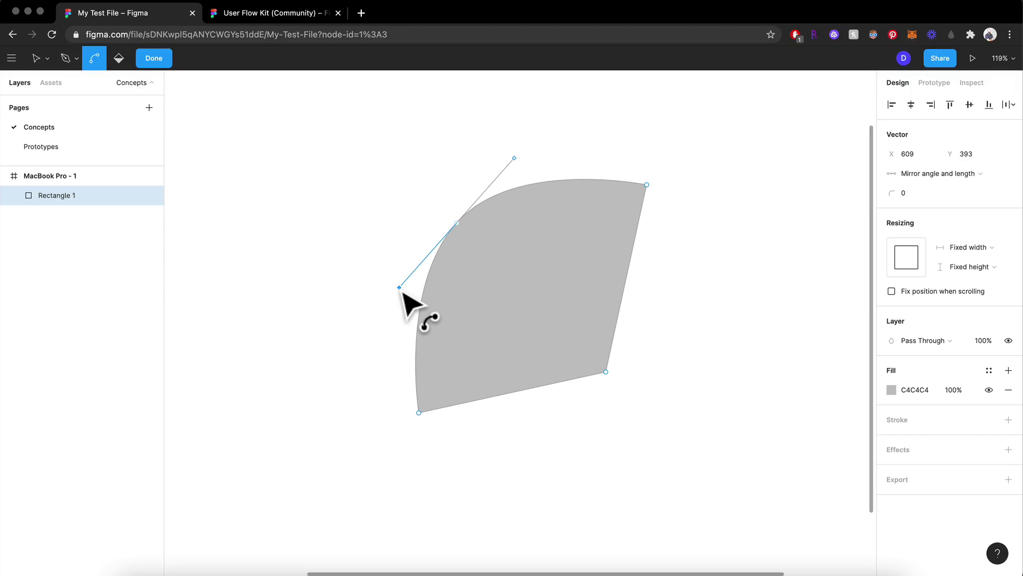
pyautogui.moveTo(401, 292)
pyautogui.mouseDown()
pyautogui.moveTo(432, 262)
pyautogui.moveTo(411, 267)
pyautogui.moveTo(457, 284)
pyautogui.moveTo(377, 251)
pyautogui.moveTo(409, 269)
pyautogui.moveTo(381, 292)
pyautogui.mouseUp()
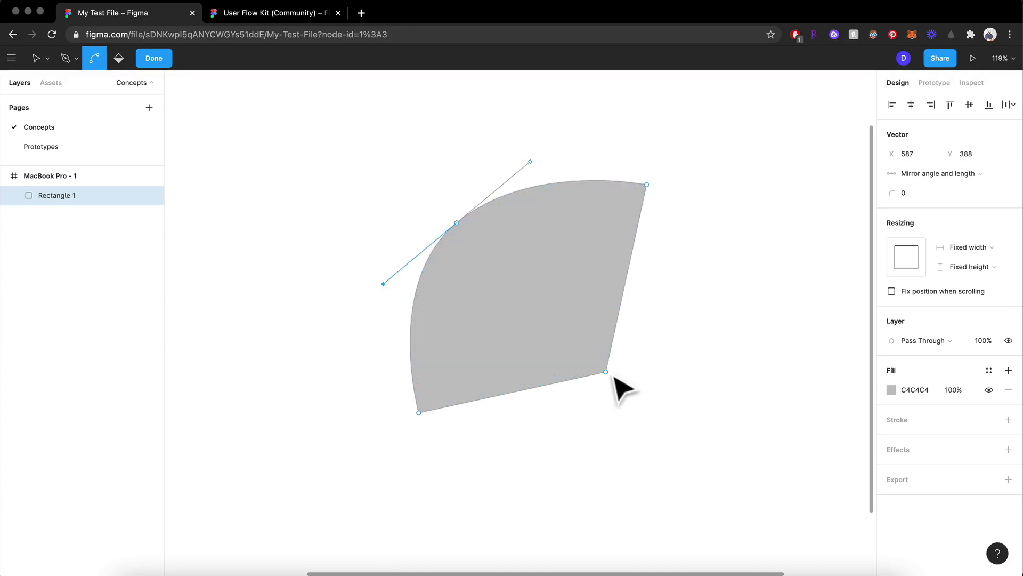
# Curve the bottom-right and top-right corners and refine the lower-right curve into a tilted oval
pyautogui.moveTo(607, 372); pyautogui.dragTo(496, 482)
pyautogui.moveTo(646, 185); pyautogui.dragTo(692, 215)
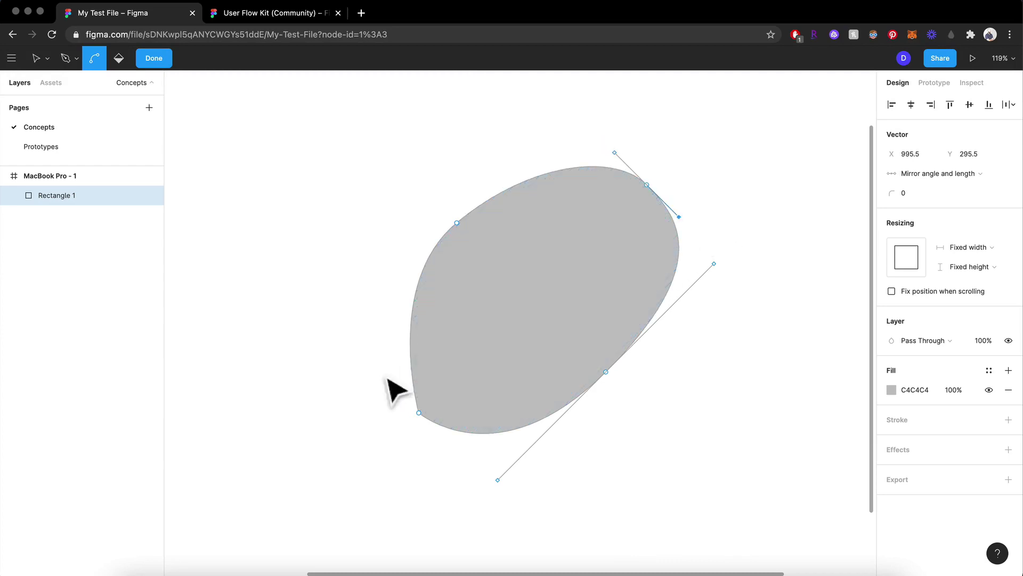
pyautogui.click(420, 416)
pyautogui.moveTo(421, 416)
pyautogui.mouseDown()
pyautogui.moveTo(457, 450)
pyautogui.moveTo(401, 390)
pyautogui.moveTo(430, 423)
pyautogui.mouseUp()
pyautogui.moveTo(478, 460); pyautogui.dragTo(515, 418)
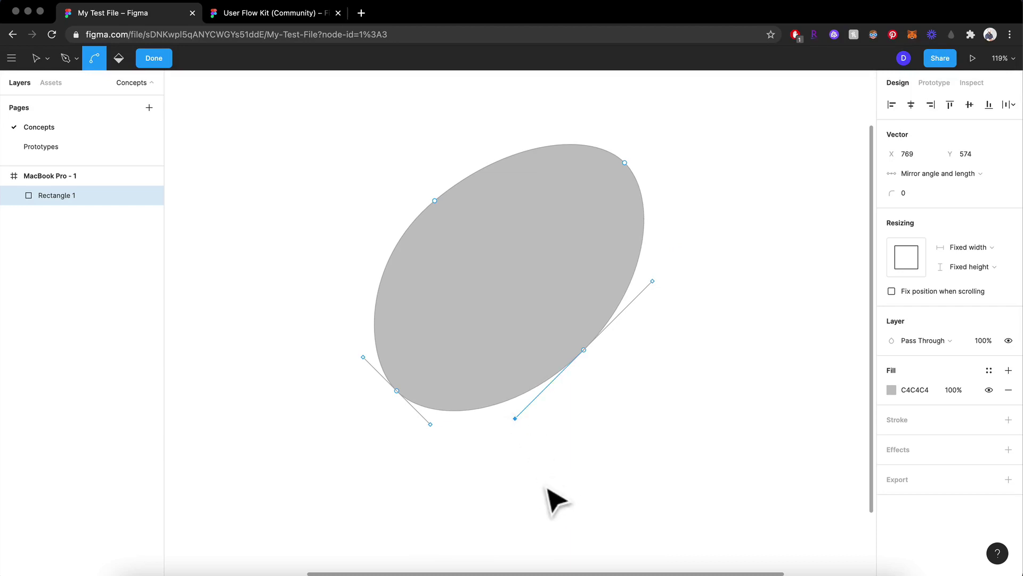
pyautogui.press('Escape')
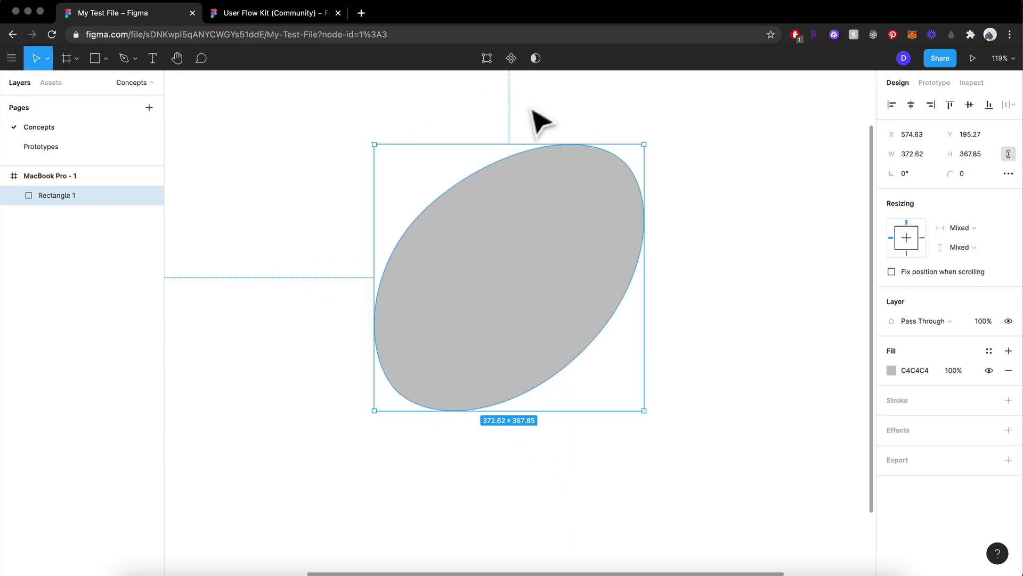
pyautogui.click(433, 129)
pyautogui.click(514, 245)
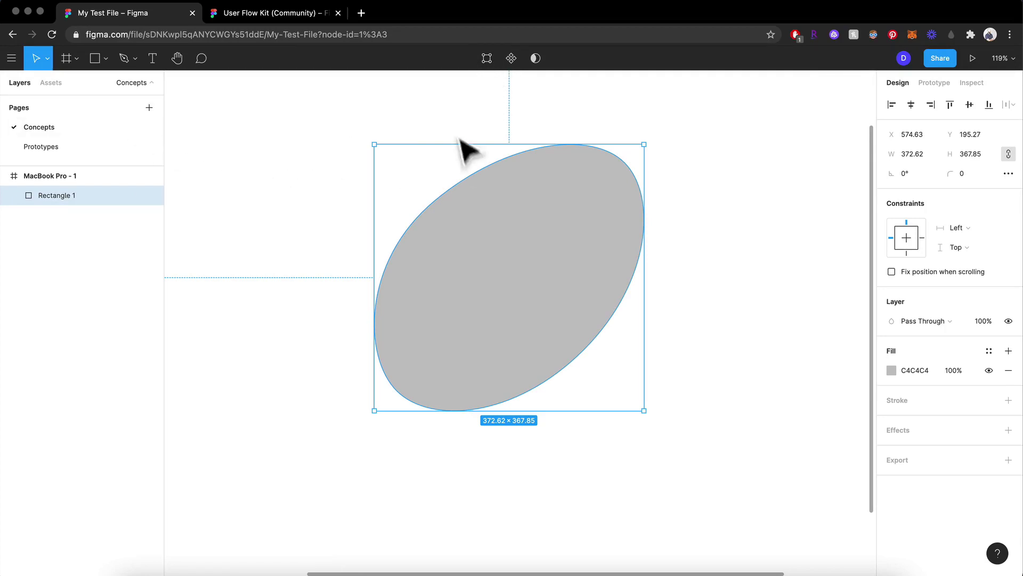
pyautogui.doubleClick(473, 308)
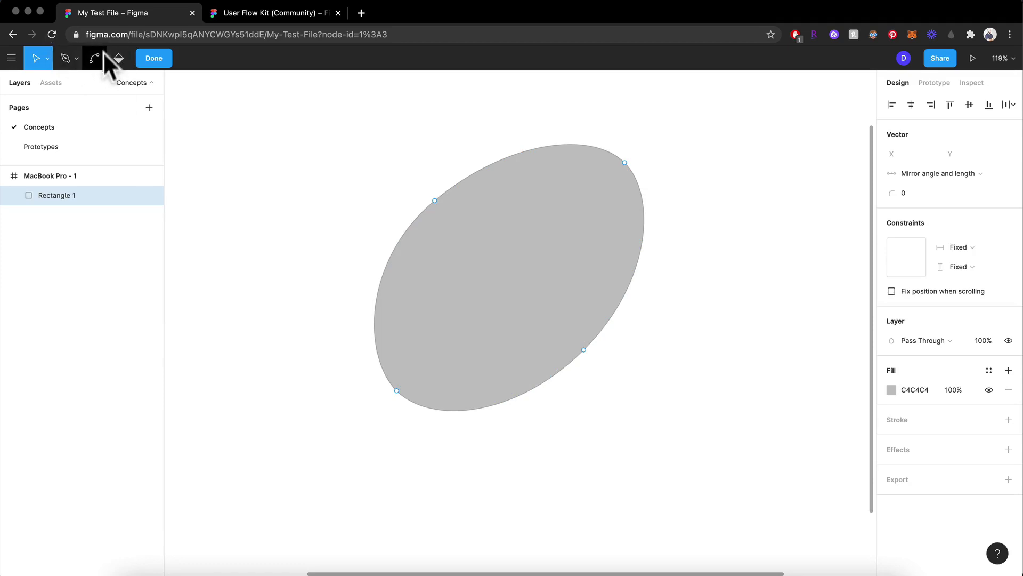
pyautogui.click(158, 59)
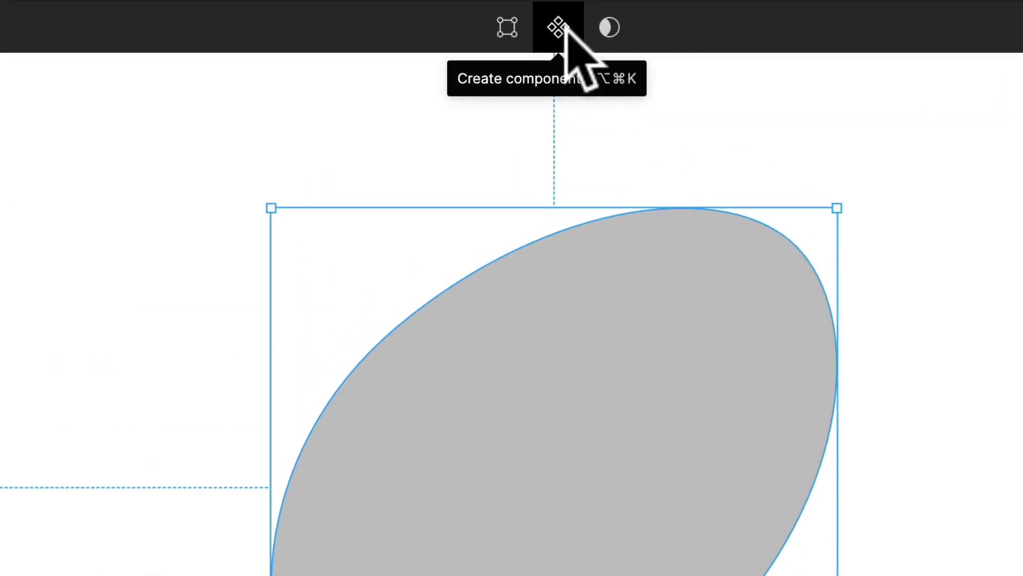
# Make the oval a component and move it near the frame's left edge
pyautogui.click(565, 28)
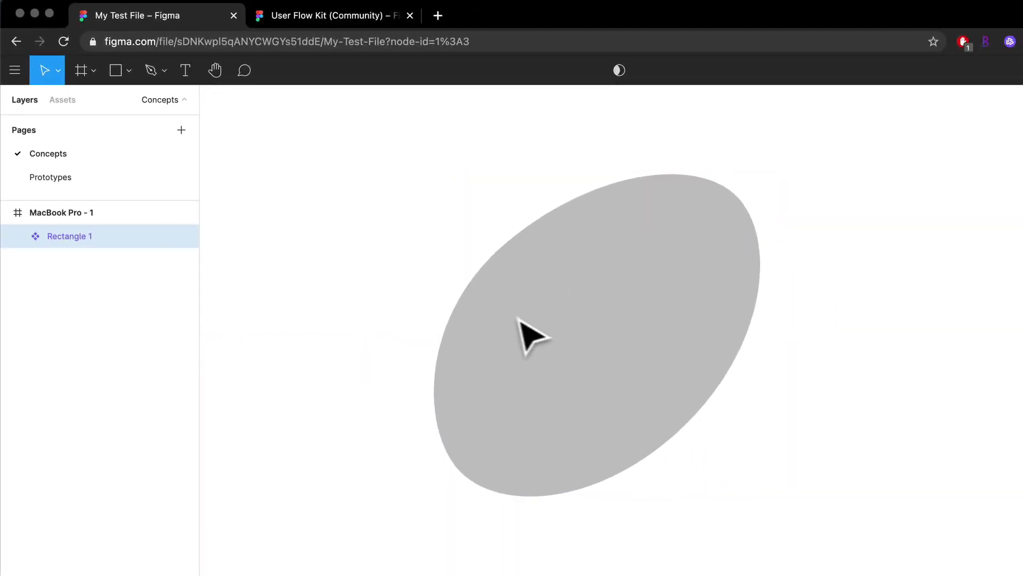
pyautogui.moveTo(518, 319); pyautogui.dragTo(324, 308)
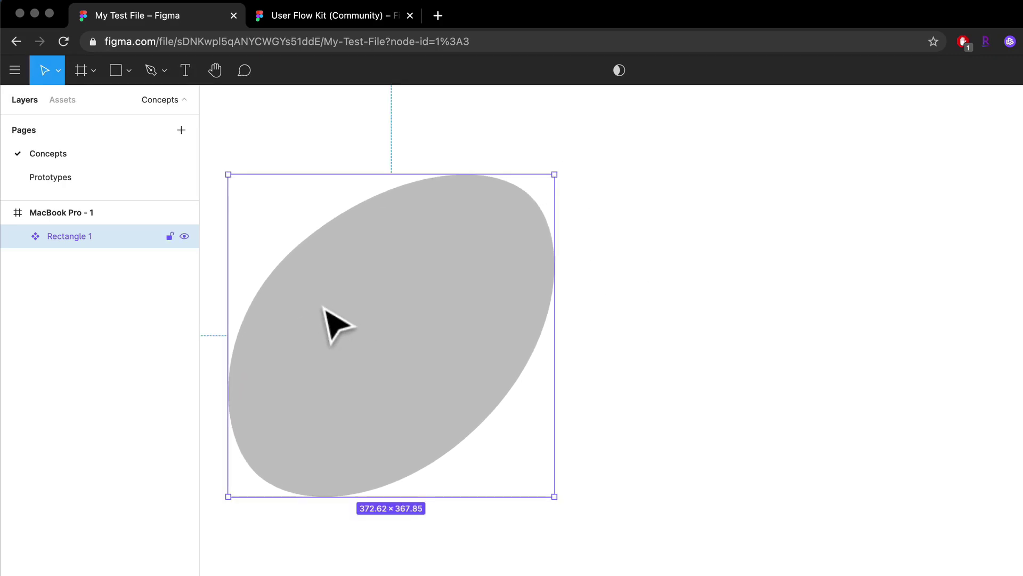
# Copy-paste the oval component and place the Rectangle 2 instance right of the original
pyautogui.press('super+c')
pyautogui.press('super+v')
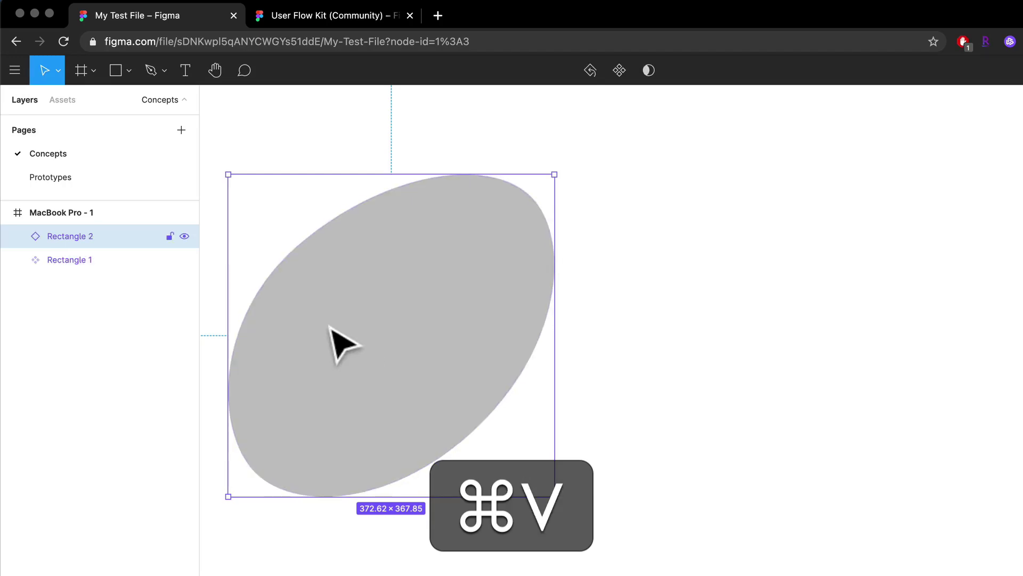
pyautogui.moveTo(282, 309); pyautogui.dragTo(851, 347)
pyautogui.hscroll(10, 863, 367)
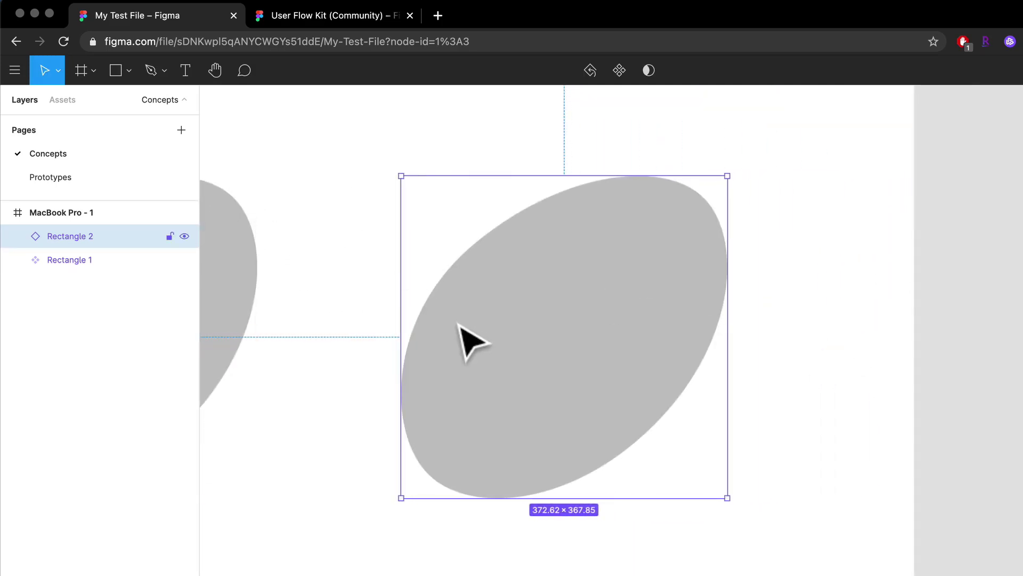
pyautogui.hscroll(-3, 472, 341)
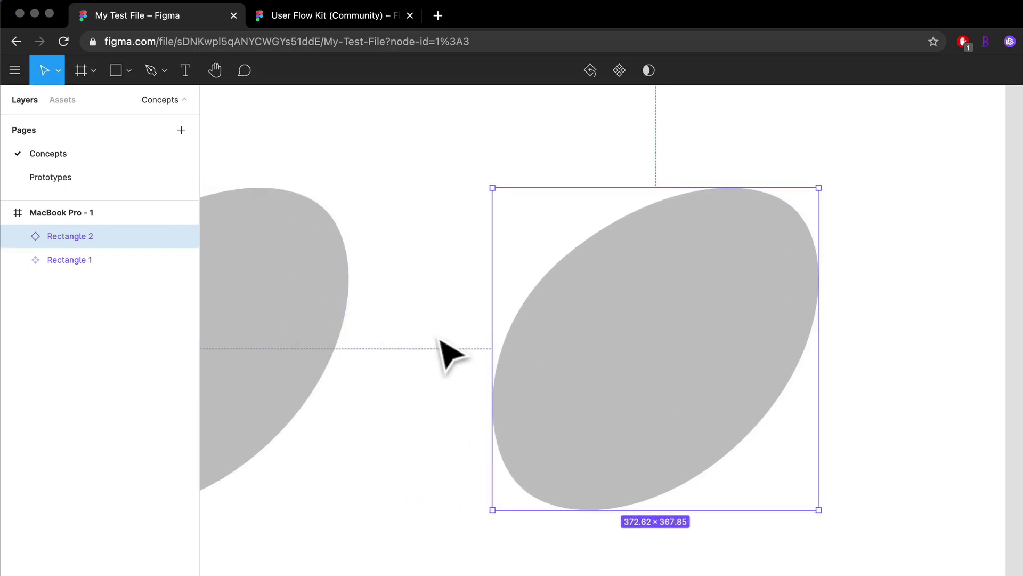
pyautogui.hscroll(-5, 440, 347)
pyautogui.click(362, 345)
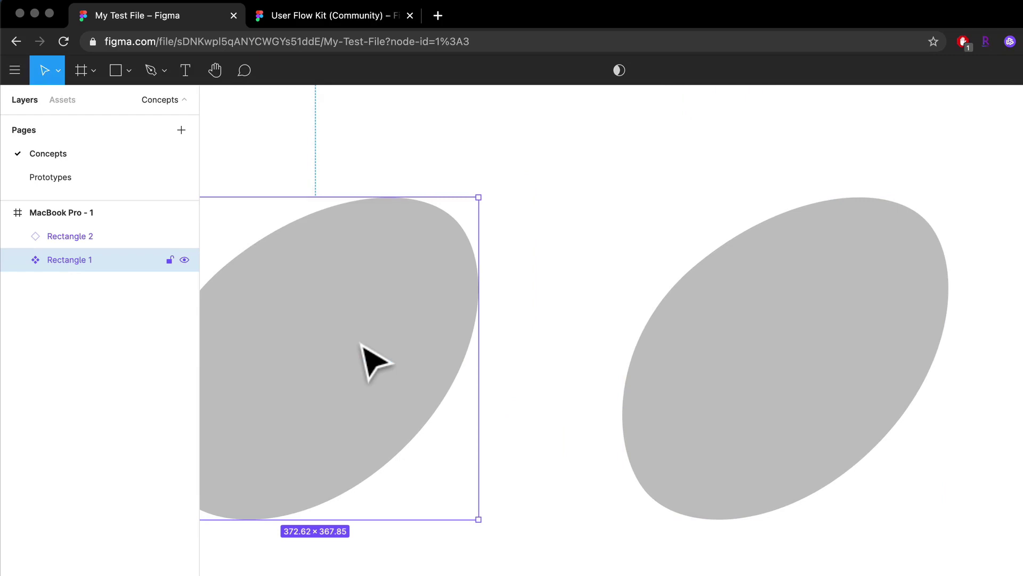
pyautogui.hscroll(-2, 325, 395)
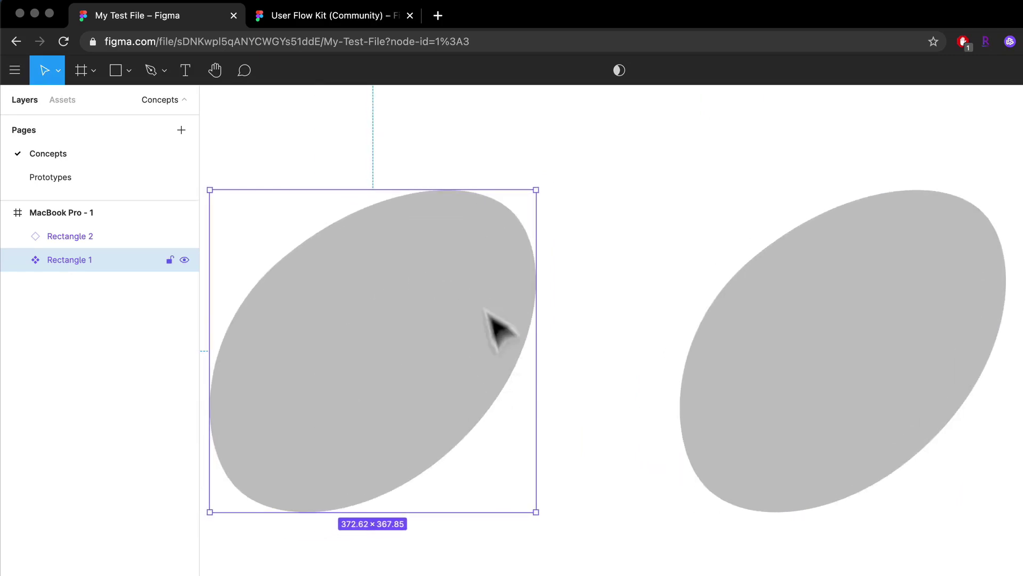
pyautogui.hscroll(3, 506, 356)
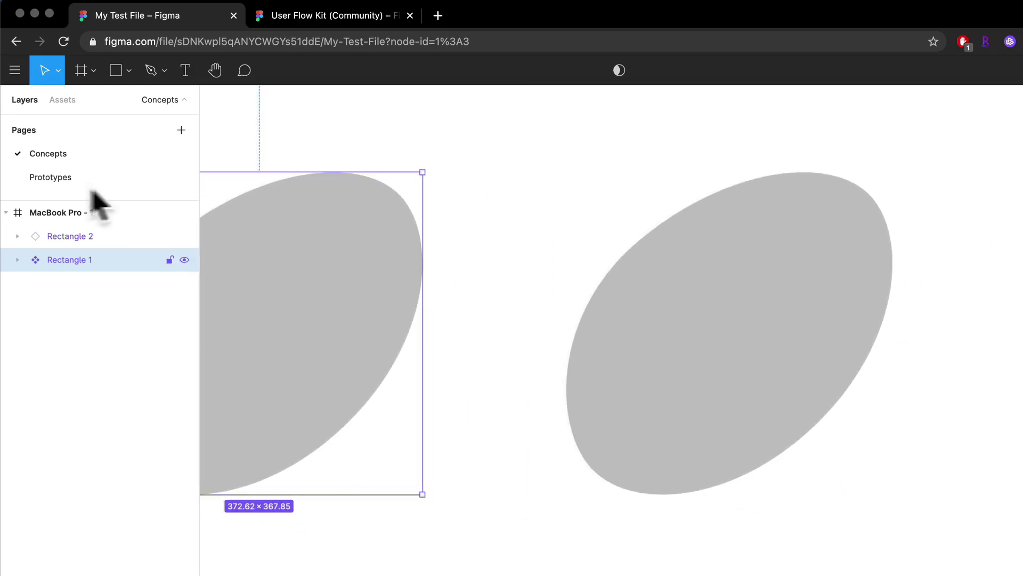
pyautogui.click(773, 290)
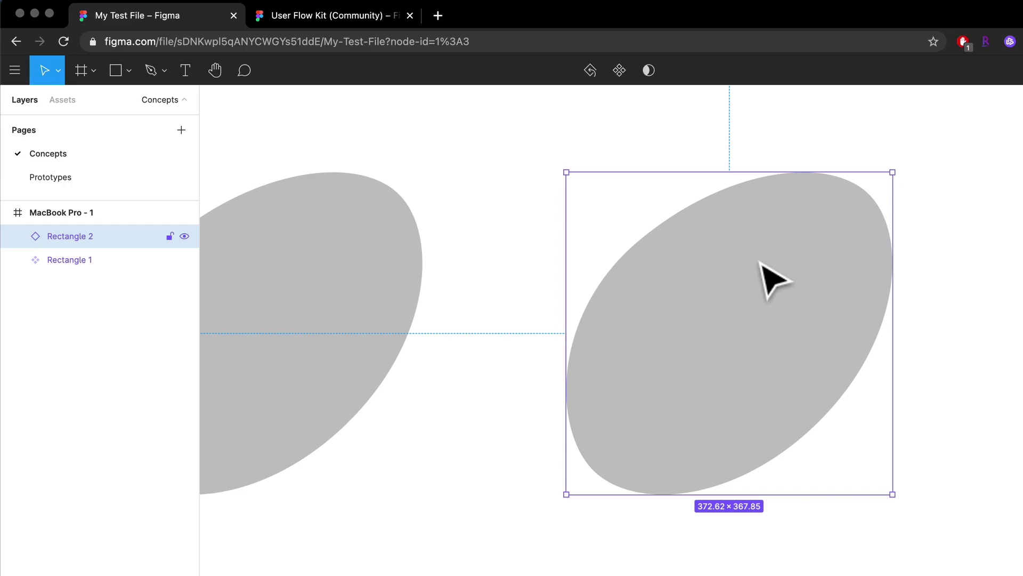
# Show the Assets local components and expand the frame's layer group
pyautogui.hscroll(-5, 468, 307)
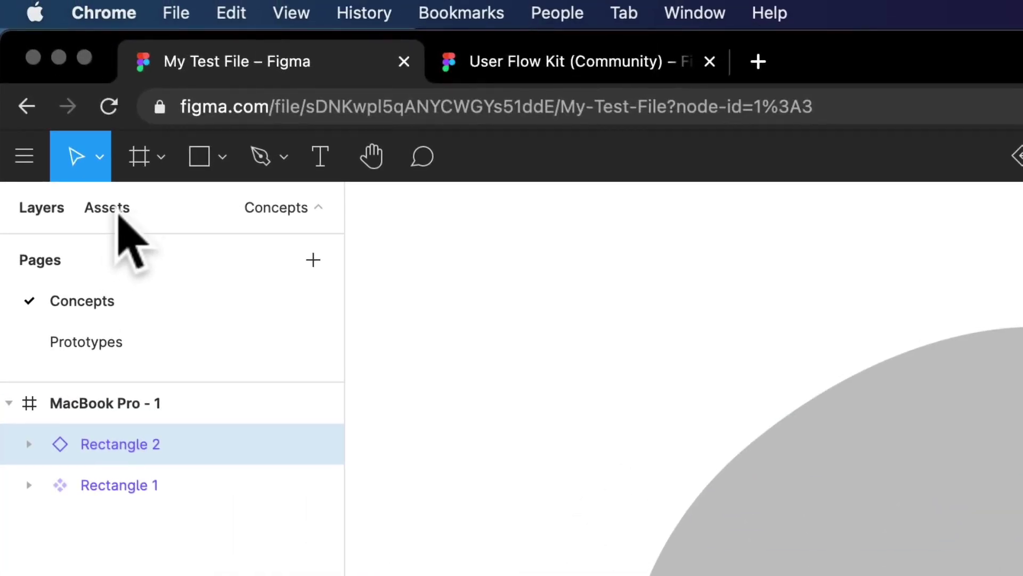
pyautogui.click(67, 101)
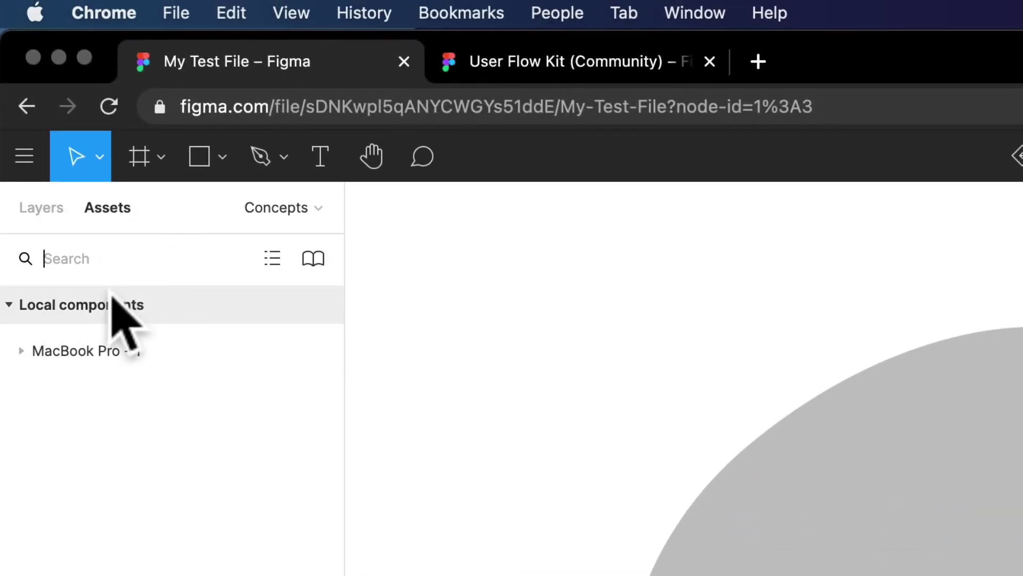
pyautogui.click(91, 305)
pyautogui.click(91, 306)
pyautogui.click(36, 352)
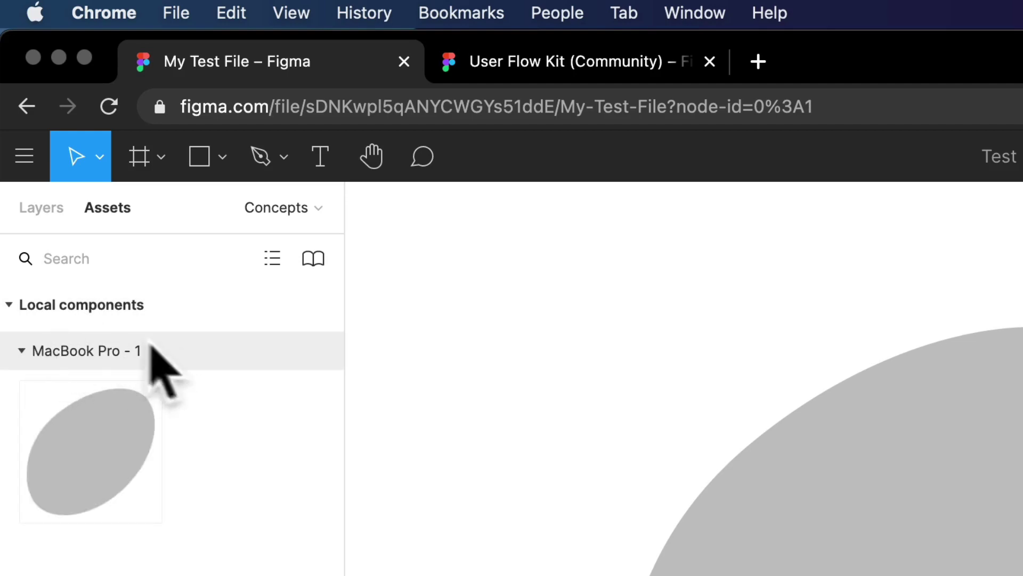
pyautogui.hscroll(-5, 421, 469)
pyautogui.hscroll(-5, 434, 491)
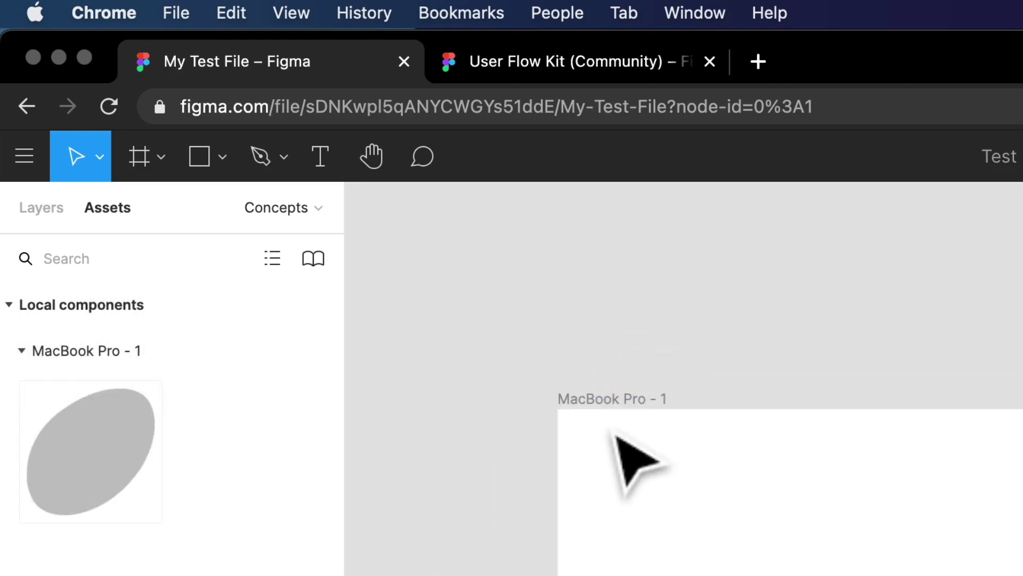
# Rename the MacBook Pro - 1 frame to 'Components'
pyautogui.click(630, 399)
pyautogui.press('super+r')
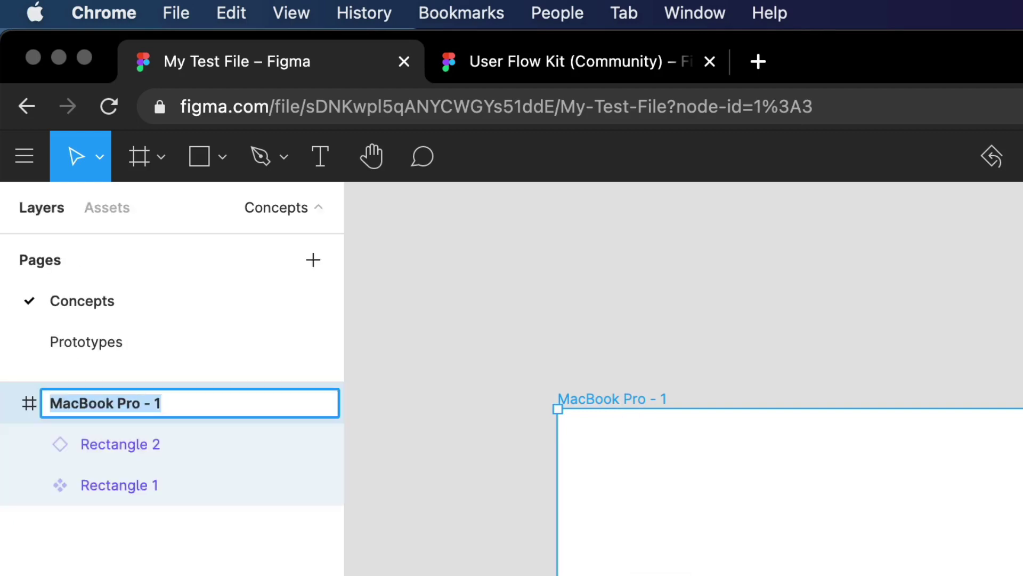
pyautogui.write('Components')
pyautogui.press('Return')
pyautogui.click(499, 313)
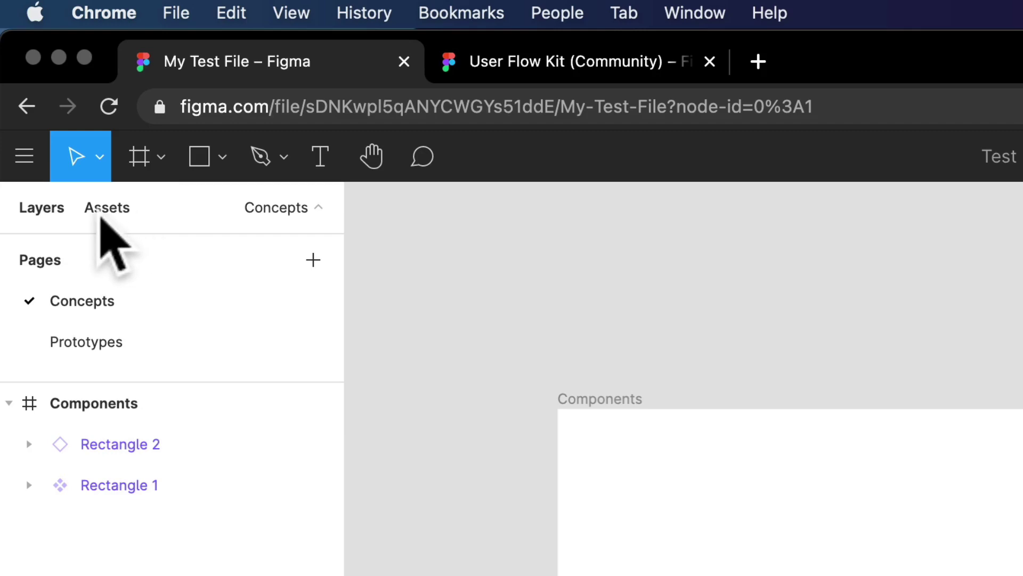
# Locate the ellipse under Local components and select the right-hand instance
pyautogui.click(112, 211)
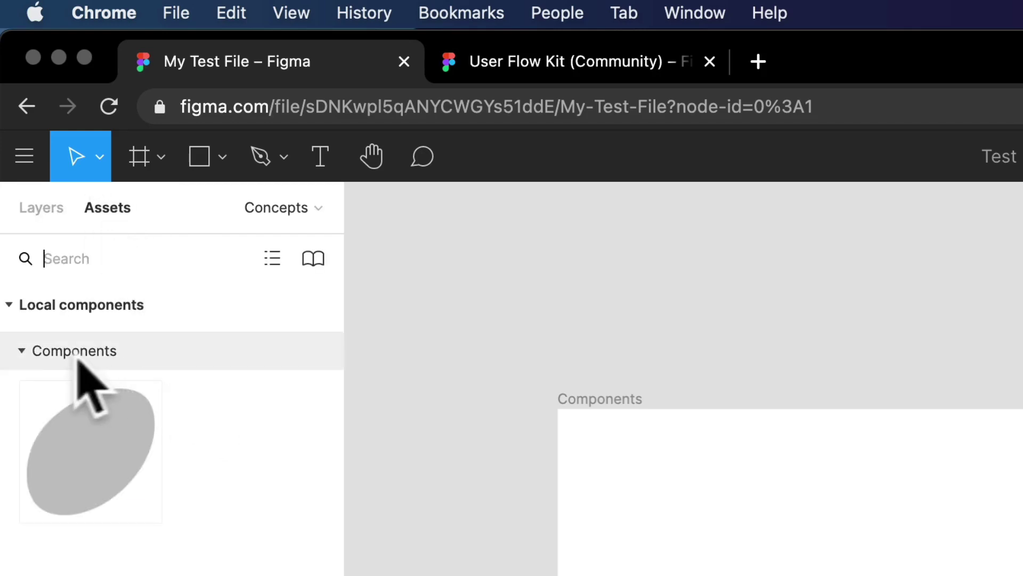
pyautogui.click(119, 480)
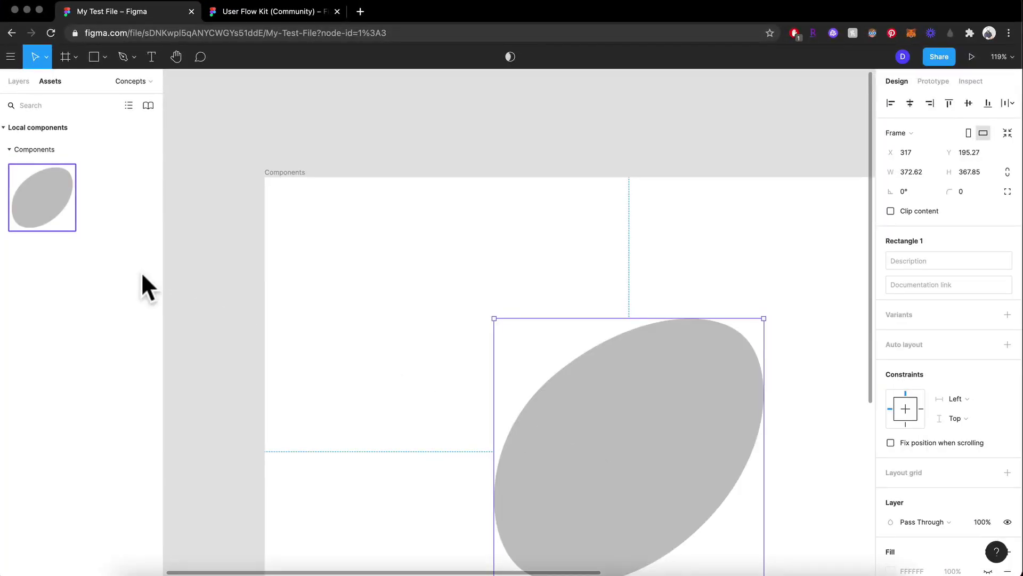
pyautogui.scroll(-5, 213, 266)
pyautogui.click(562, 341)
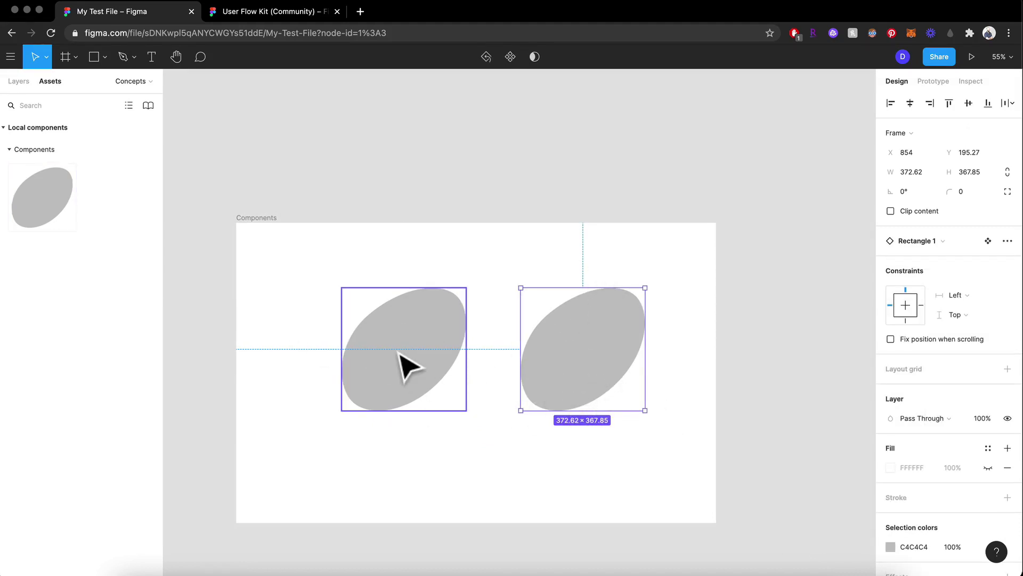
# On the Prototypes page, place a component instance in the frame and duplicate it to the right
pyautogui.click(18, 82)
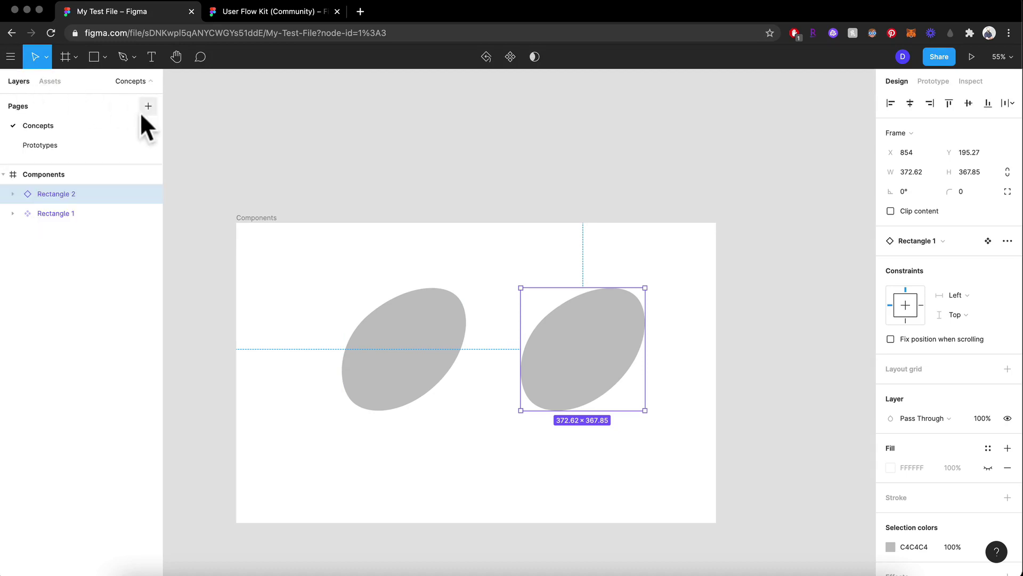
pyautogui.click(53, 141)
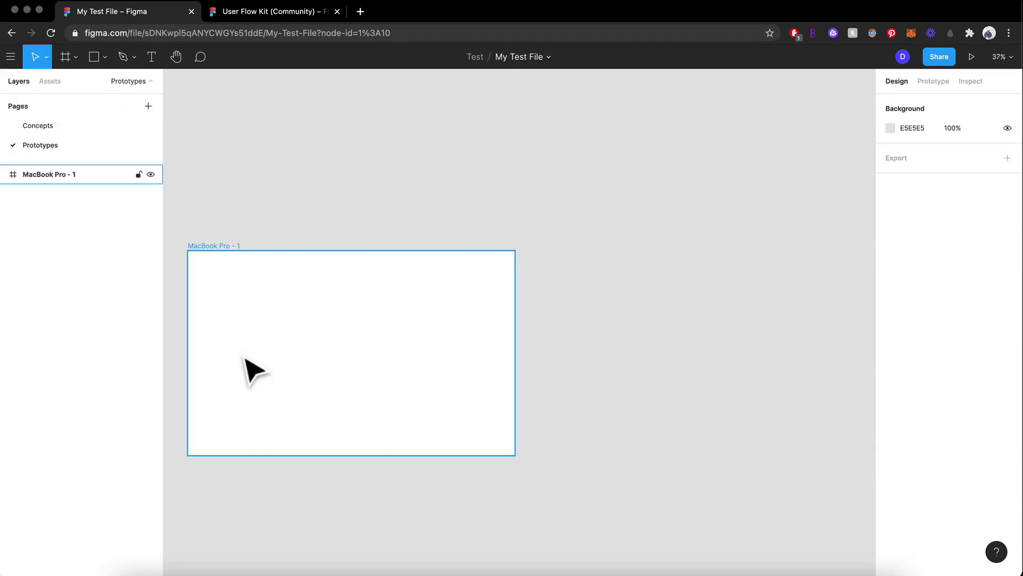
pyautogui.click(255, 371)
pyautogui.scroll(5, 254, 372)
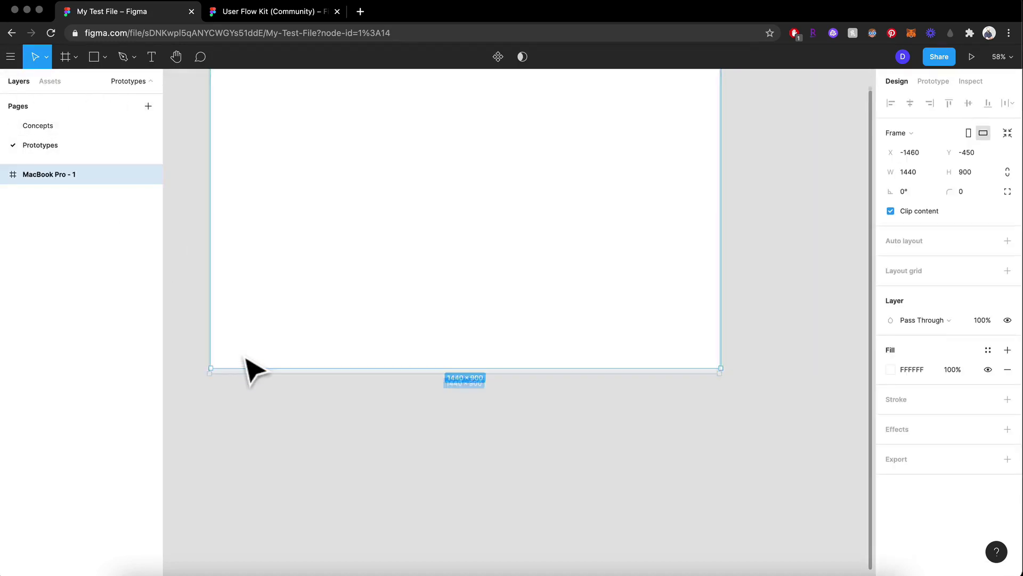
pyautogui.scroll(5, 254, 371)
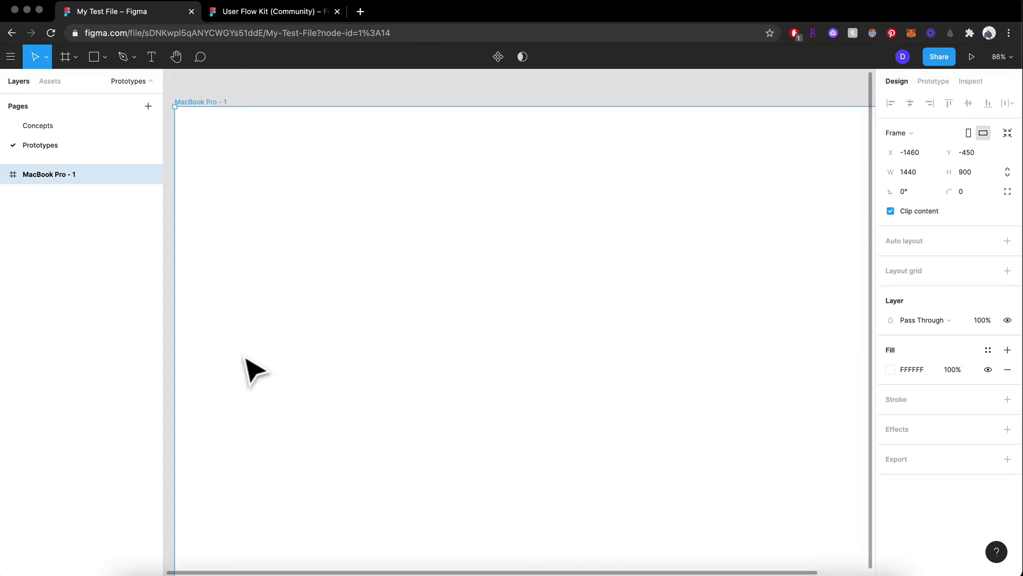
pyautogui.click(50, 81)
pyautogui.moveTo(39, 193); pyautogui.dragTo(385, 226)
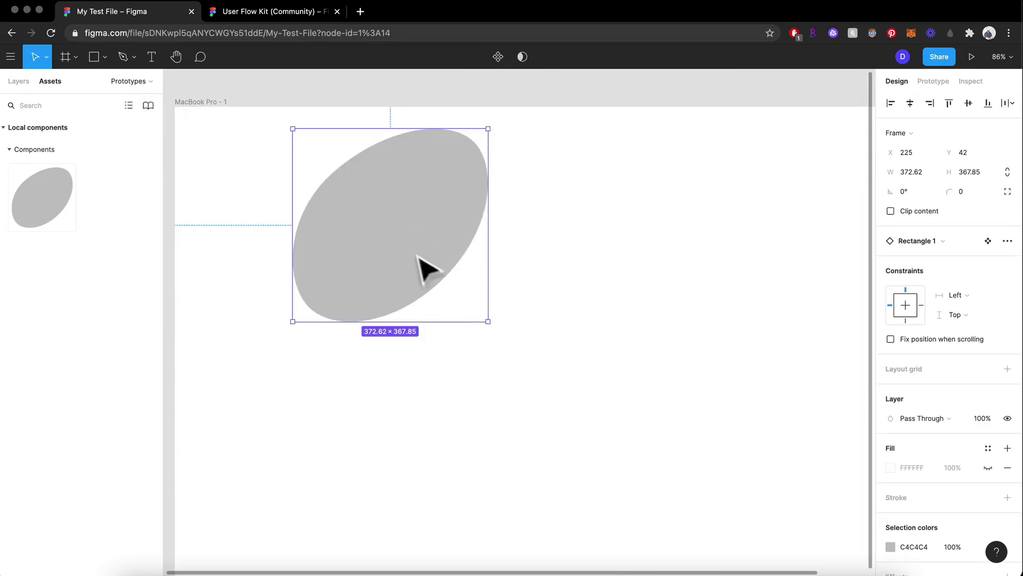
pyautogui.moveTo(421, 266); pyautogui.dragTo(656, 288)
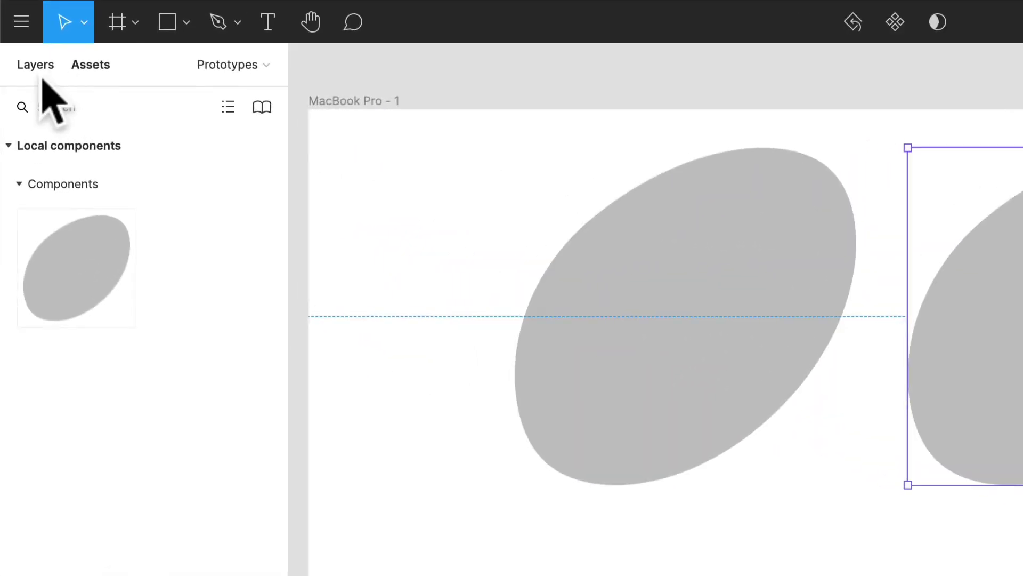
# Delete both ellipse instances from the Prototypes frame
pyautogui.click(23, 76)
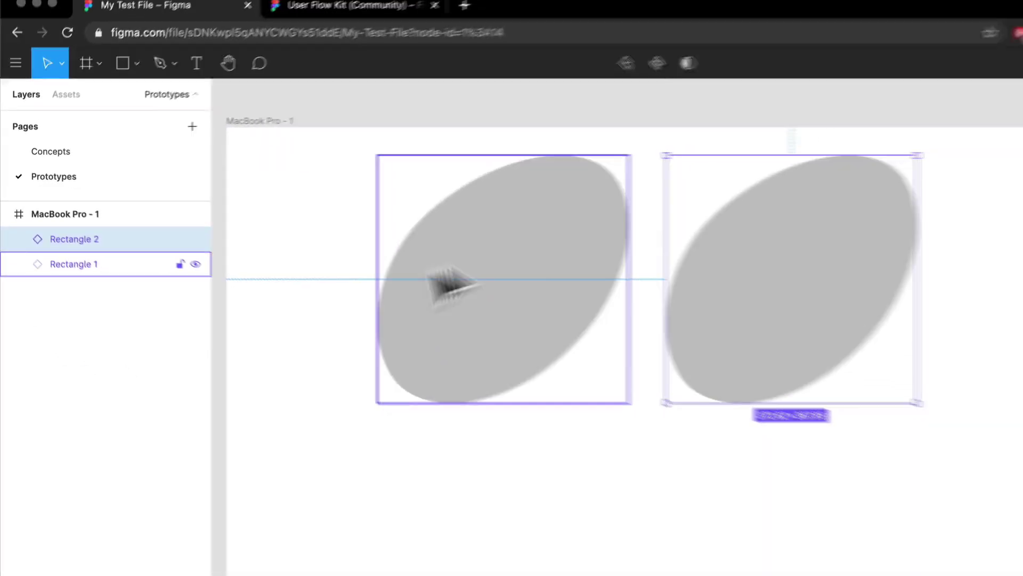
pyautogui.click(442, 282)
pyautogui.click(821, 299)
pyautogui.press('Delete')
pyautogui.click(572, 309)
pyautogui.press('Delete')
pyautogui.click(61, 100)
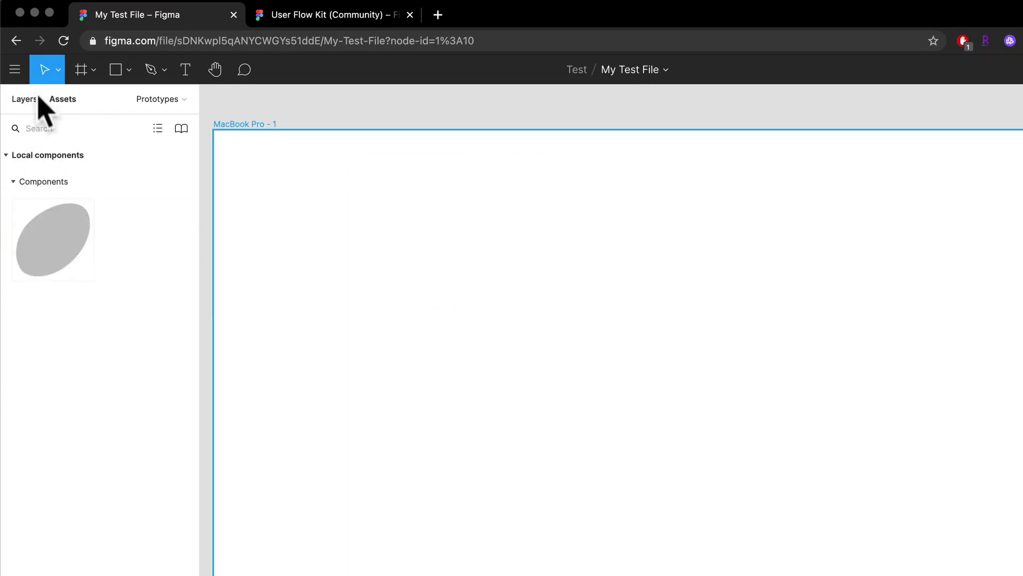
# On the Concepts page, delete Rectangle 1 and Rectangle 2
pyautogui.click(19, 103)
pyautogui.click(60, 160)
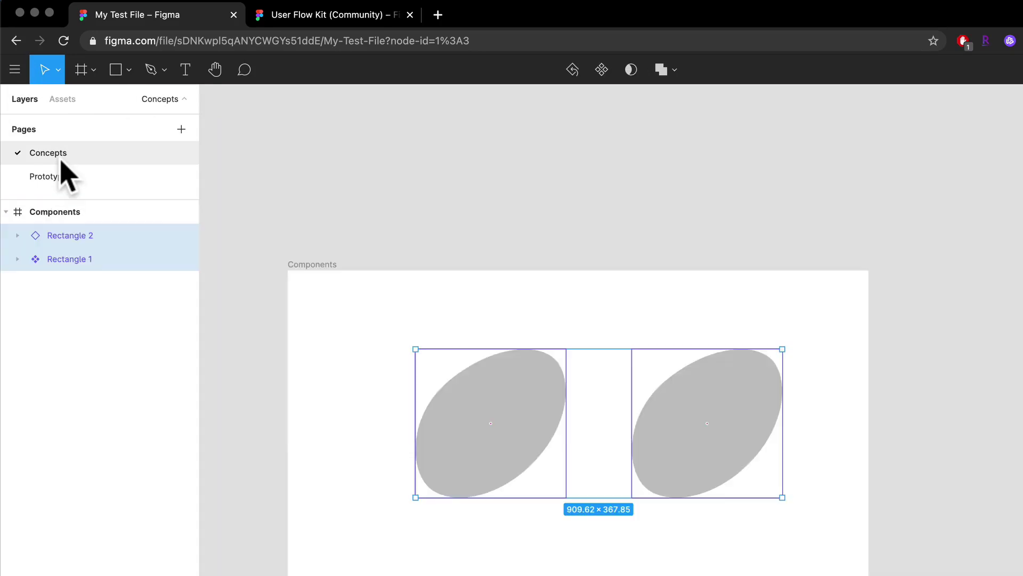
pyautogui.click(84, 260)
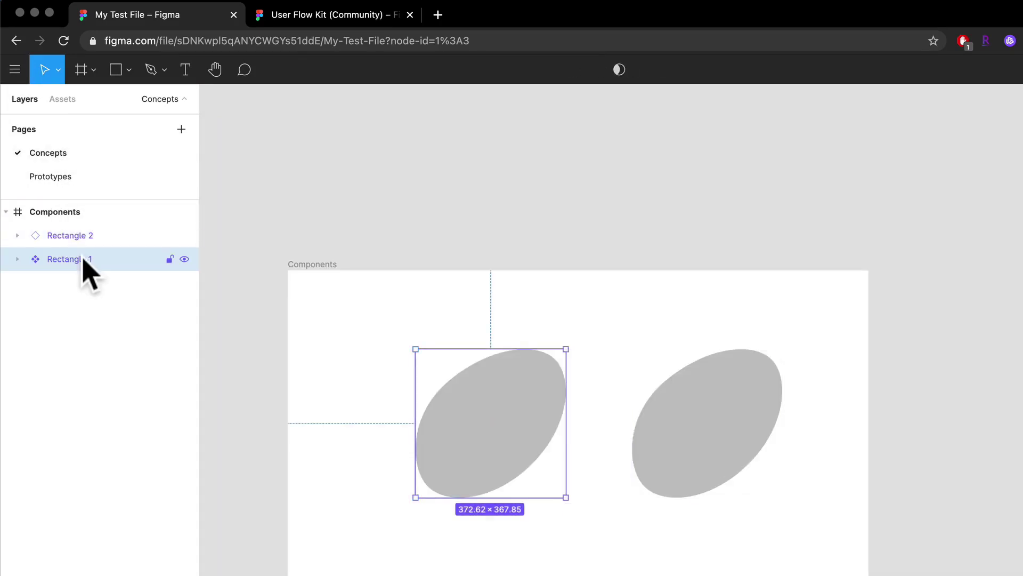
pyautogui.press('Delete')
pyautogui.click(98, 232)
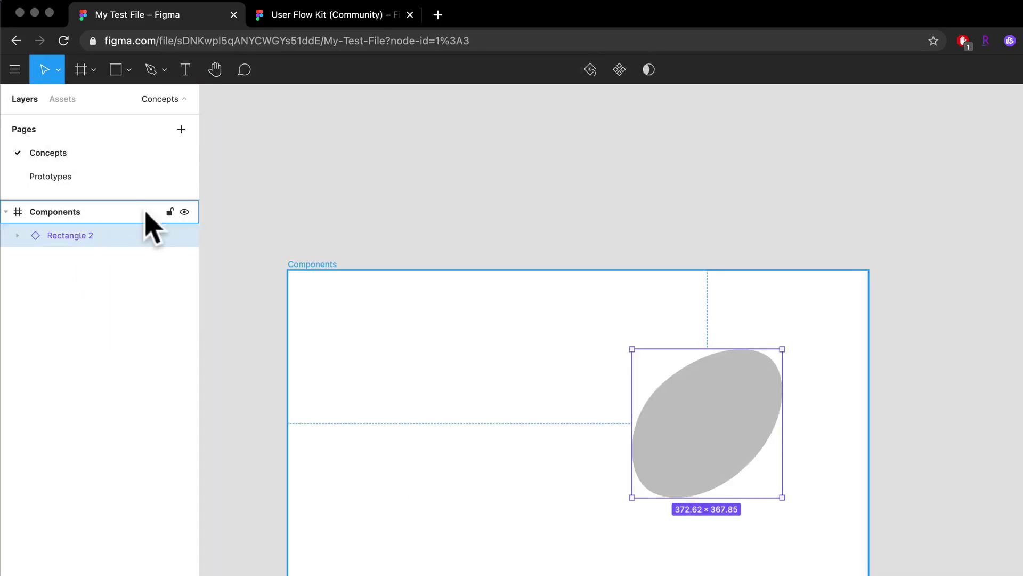
pyautogui.press('Delete')
pyautogui.click(56, 109)
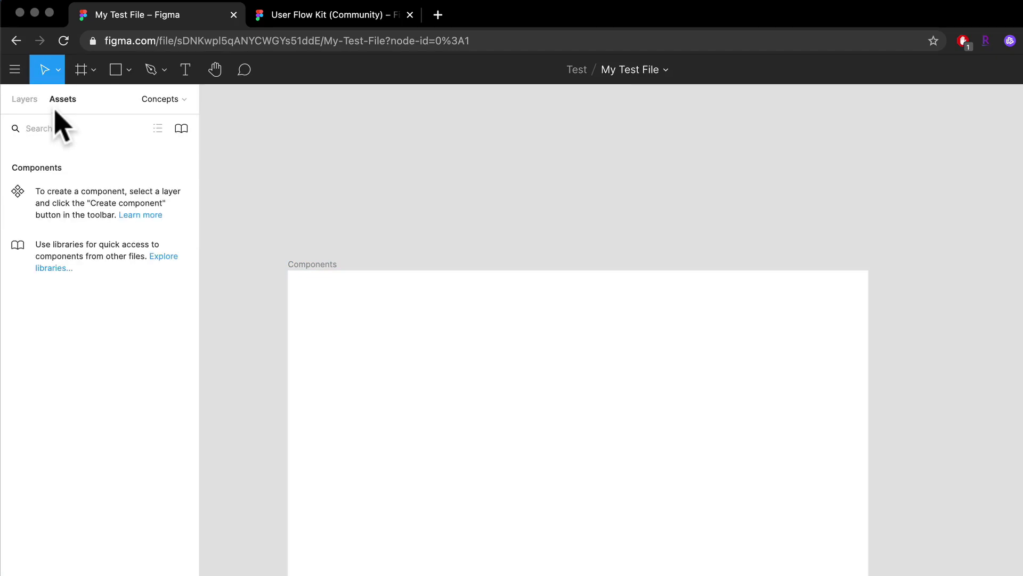
# Undo both deletions, then delete only Rectangle 2
pyautogui.click(28, 102)
pyautogui.hotkey('ctrl', 'z')
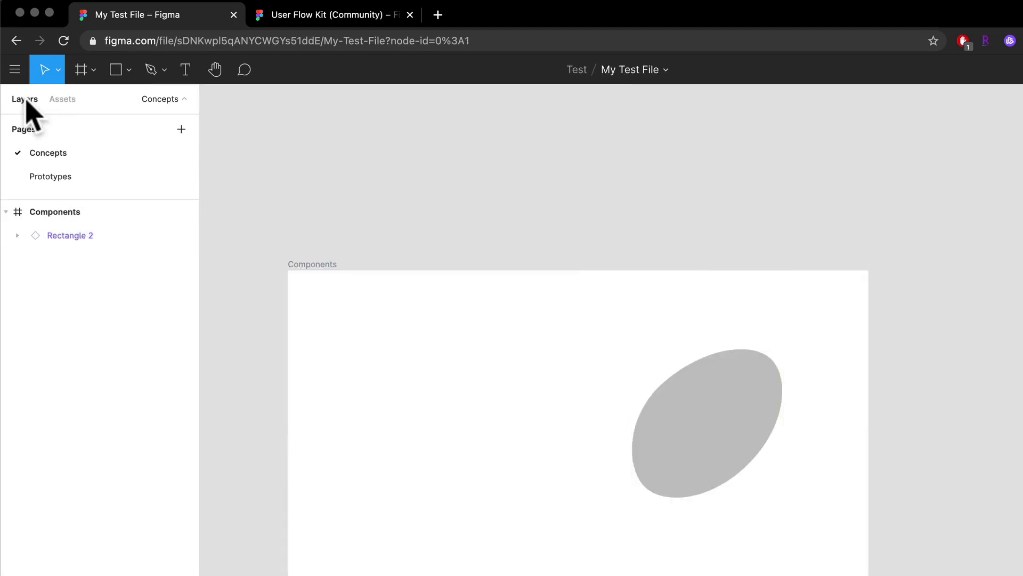
pyautogui.hotkey('ctrl', 'z')
pyautogui.hotkey('ctrl', 'z')
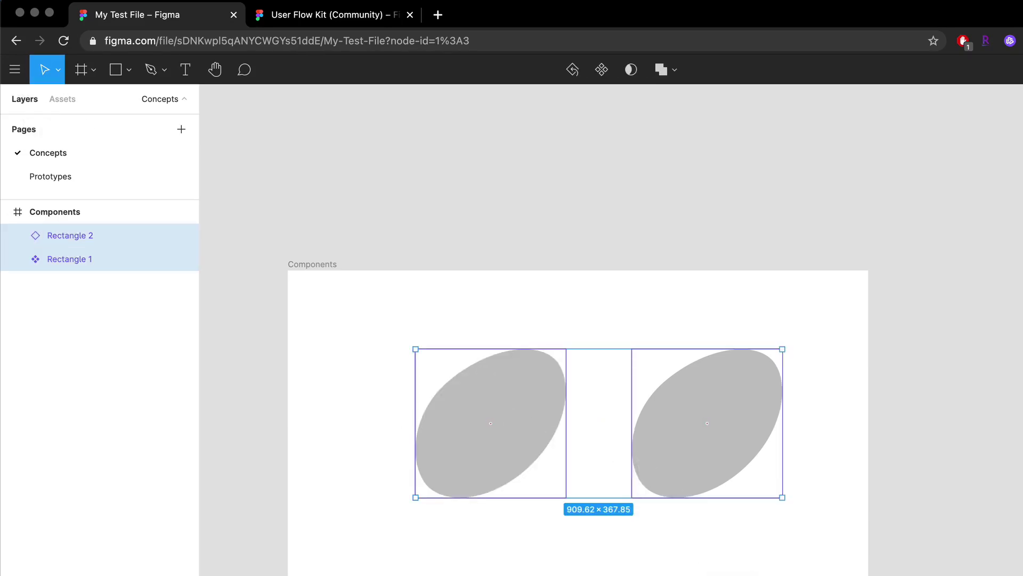
pyautogui.click(710, 450)
pyautogui.press('Delete')
pyautogui.click(516, 442)
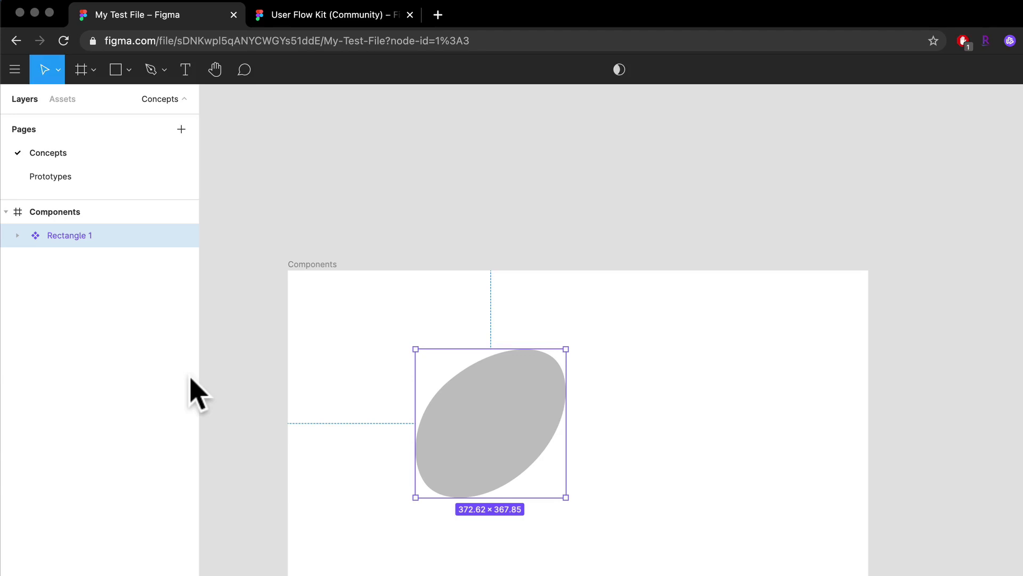
pyautogui.click(63, 100)
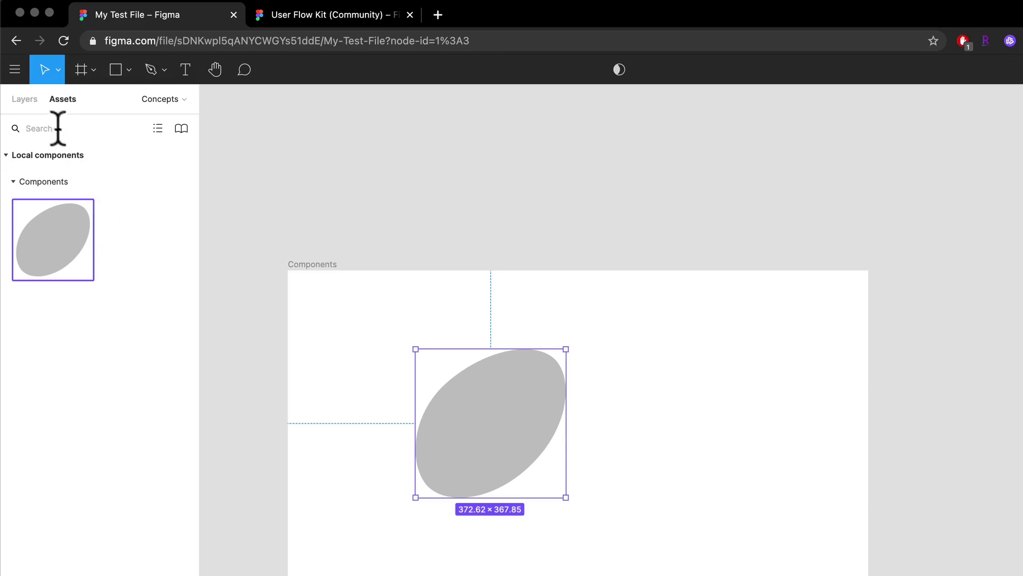
pyautogui.click(25, 102)
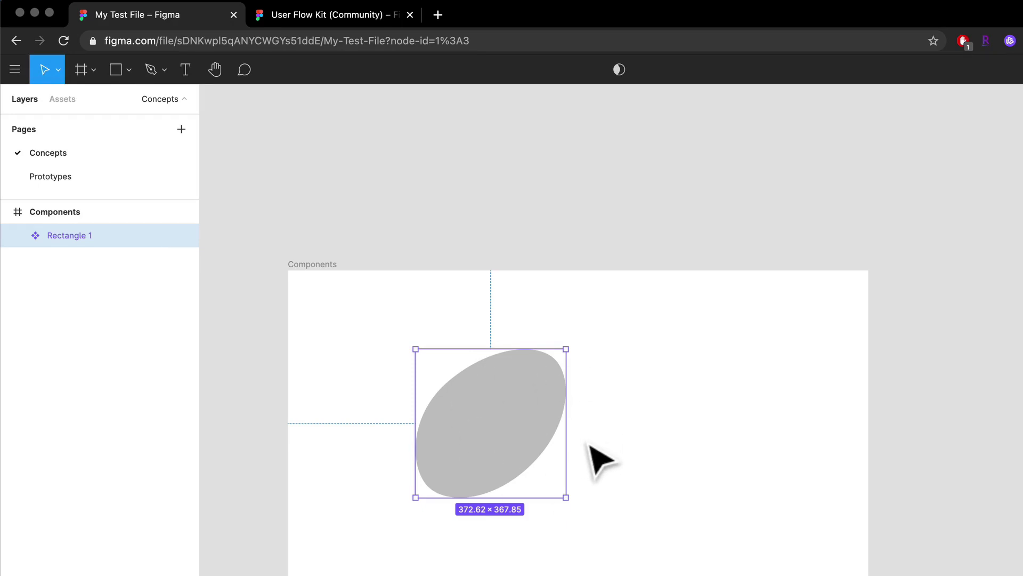
# Replace the oval with a new 457 × 457 grey square, Rectangle 1, in the Components frame
pyautogui.click(597, 458)
pyautogui.click(518, 457)
pyautogui.press('Delete')
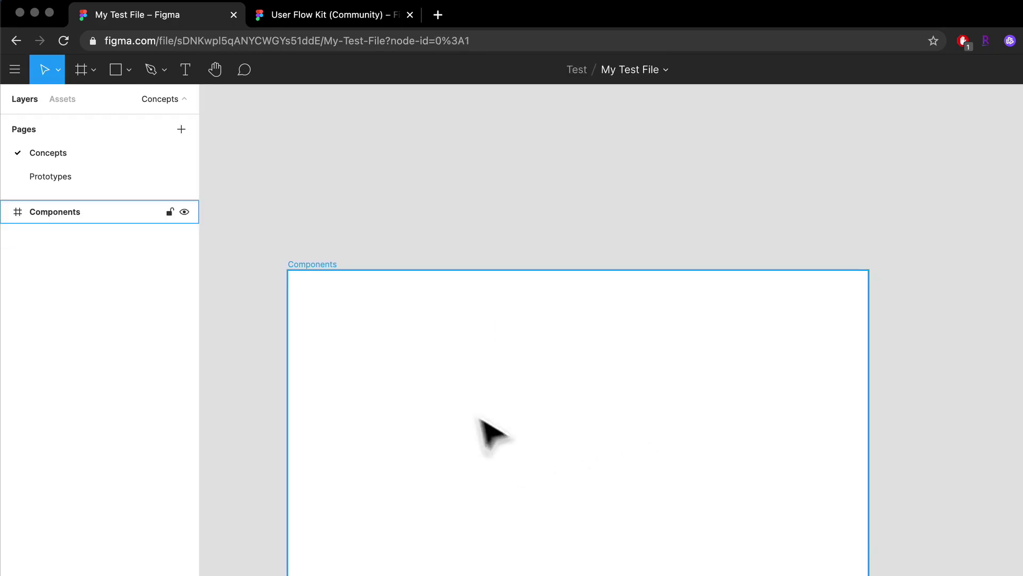
pyautogui.press('r')
pyautogui.moveTo(478, 333)
pyautogui.mouseDown()
pyautogui.moveTo(676, 538)
pyautogui.moveTo(571, 446)
pyautogui.moveTo(661, 506)
pyautogui.mouseUp()
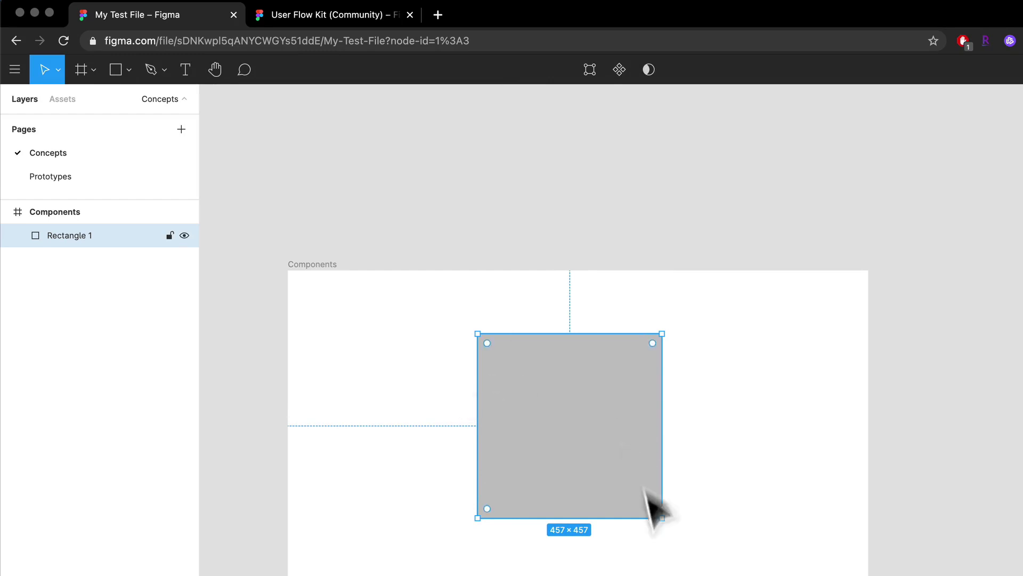
pyautogui.scroll(5, 568, 431)
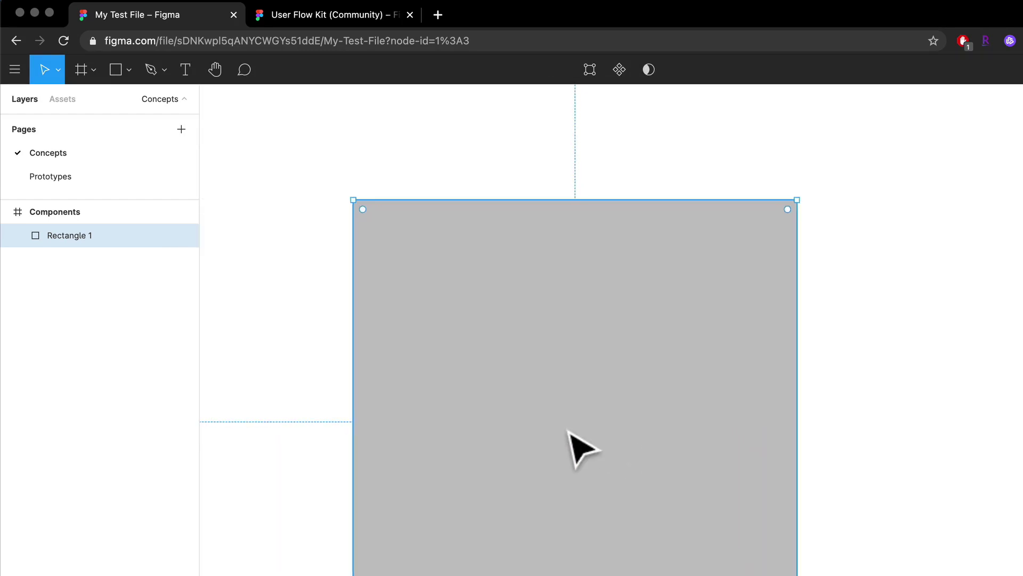
pyautogui.scroll(-3, 568, 432)
pyautogui.scroll(4, 568, 432)
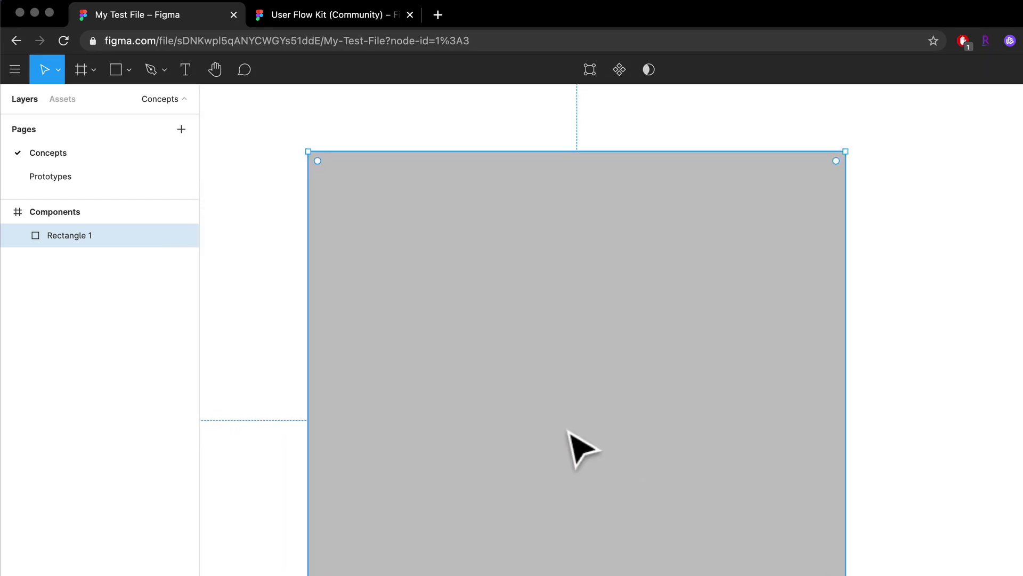
pyautogui.scroll(-2, 567, 432)
pyautogui.scroll(2, 568, 432)
pyautogui.scroll(-1, 567, 432)
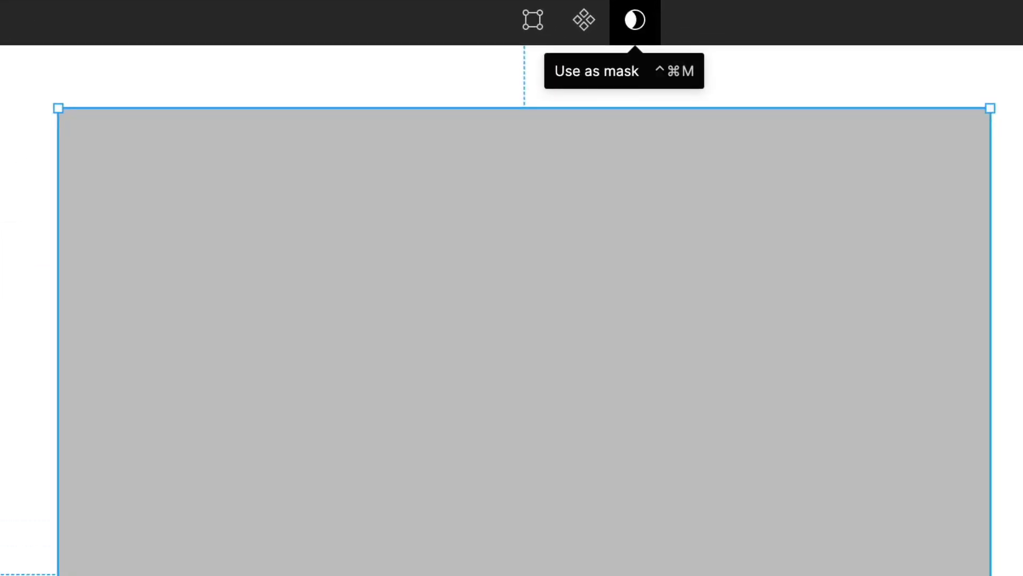
# Use the square as a mask and Option-drag a duplicate, Rectangle 2, to the right
pyautogui.click(646, 19)
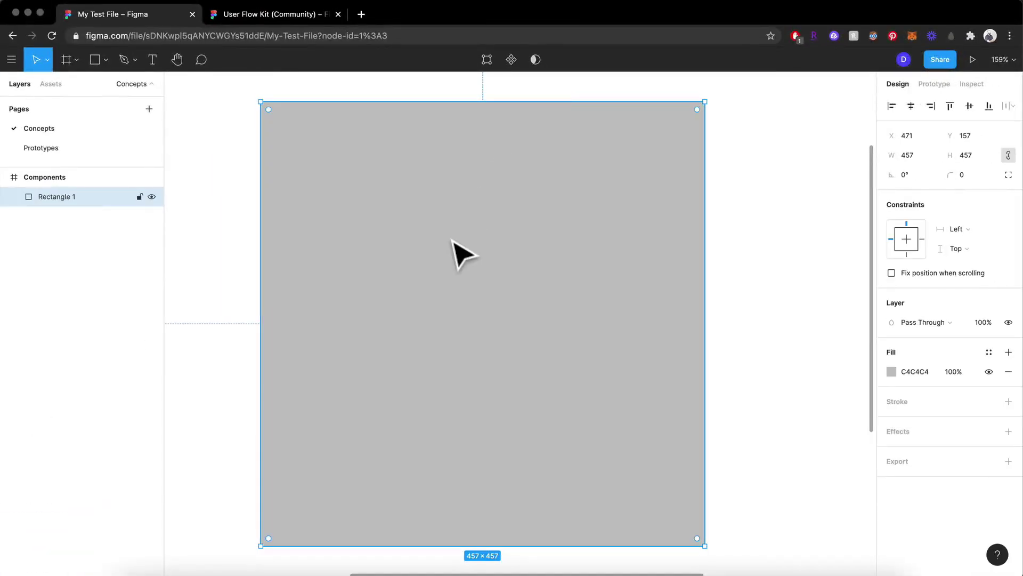
pyautogui.scroll(-3, 452, 240)
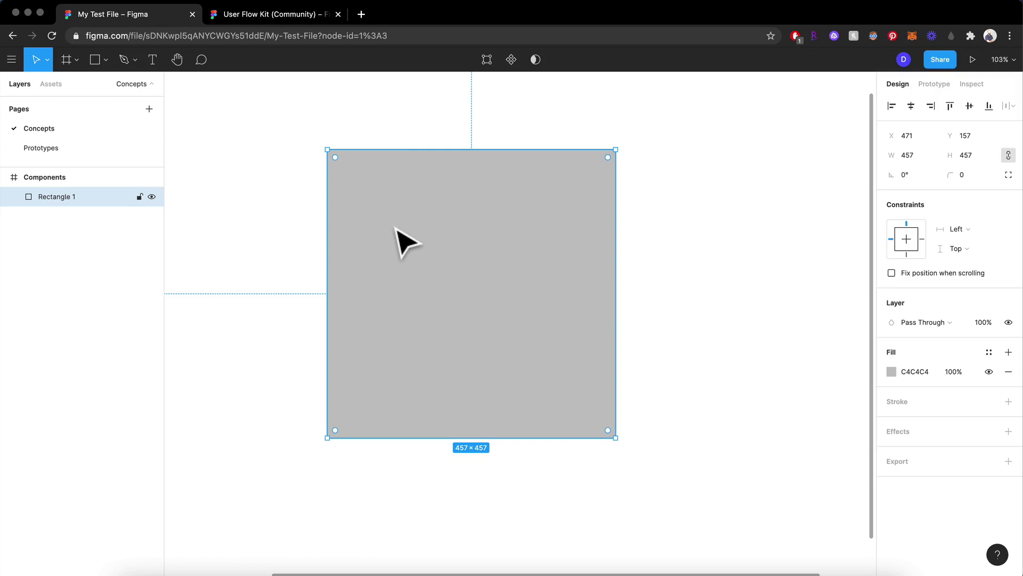
pyautogui.press('alt')
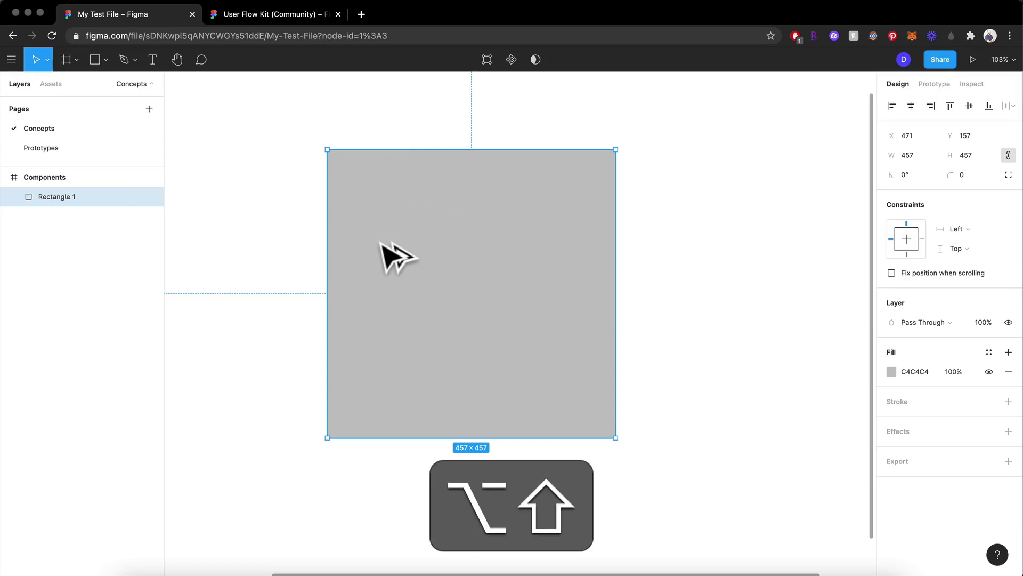
pyautogui.moveTo(384, 242); pyautogui.dragTo(709, 271)
# Shift both squares left together, leaving Rectangle 2 63 px right of Rectangle 1
pyautogui.scroll(-5, 708, 273)
pyautogui.keyDown('shift'); pyautogui.click(604, 266); pyautogui.keyUp('shift')
pyautogui.moveTo(604, 266); pyautogui.dragTo(535, 256)
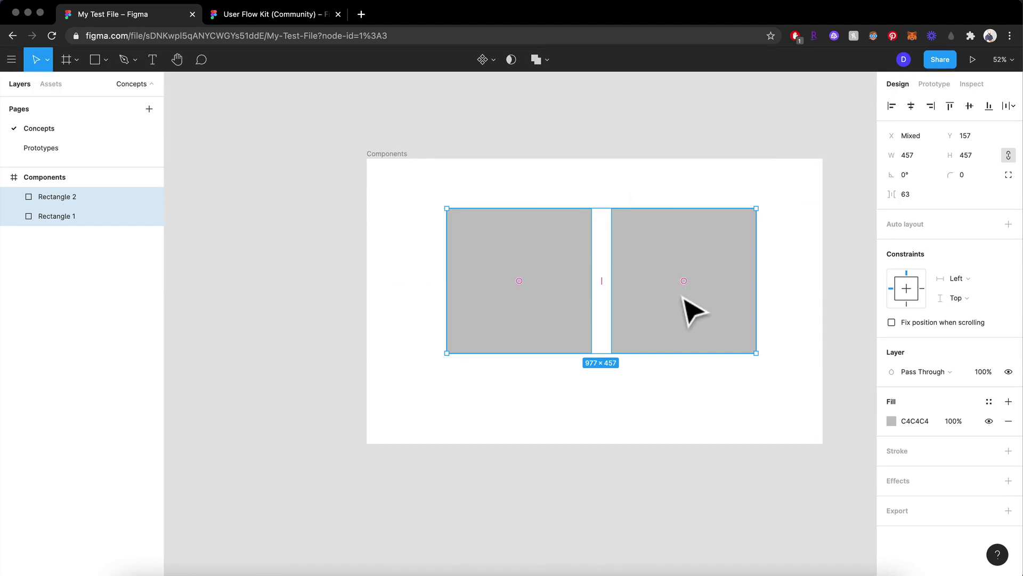
pyautogui.scroll(5, 693, 311)
pyautogui.hscroll(2, 693, 312)
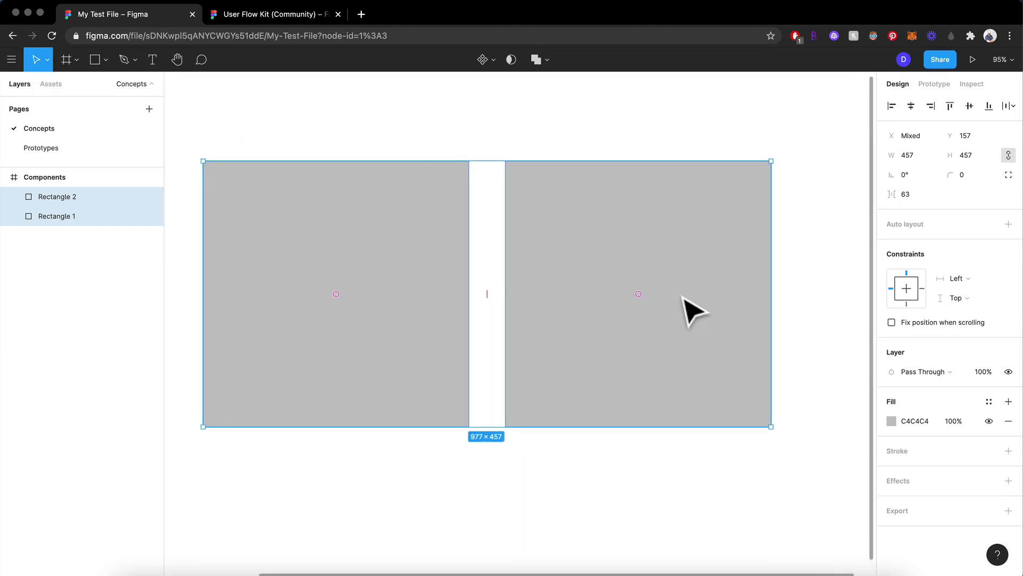
pyautogui.click(683, 298)
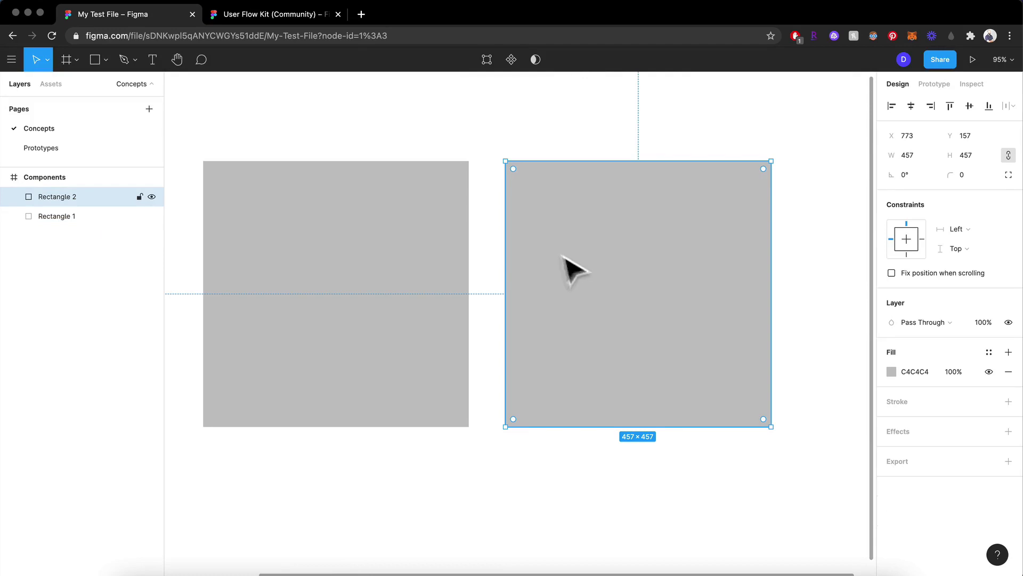
pyautogui.click(409, 209)
pyautogui.click(596, 246)
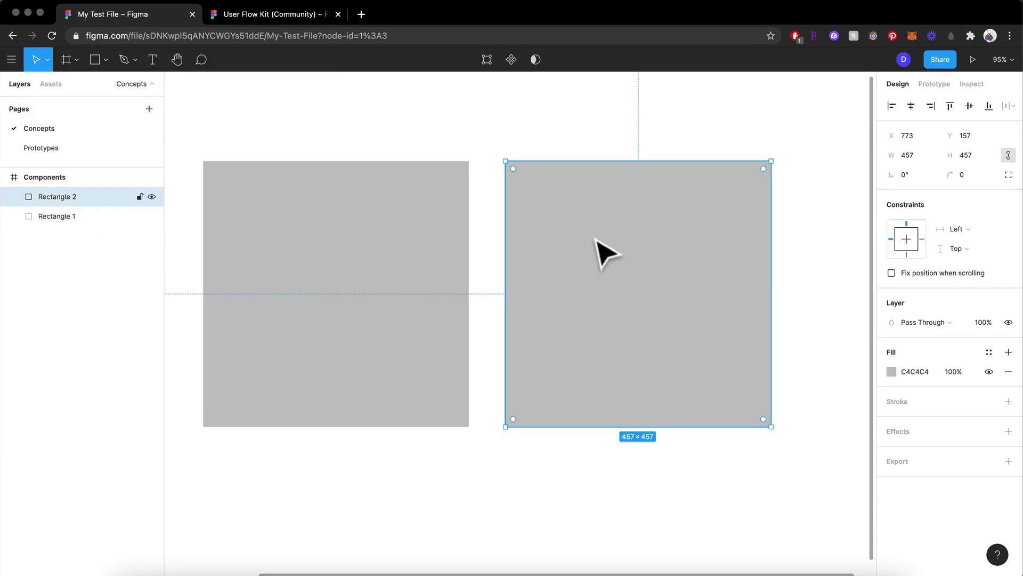
# Fill the left square, Rectangle 1, with bright red FC0000
pyautogui.click(354, 210)
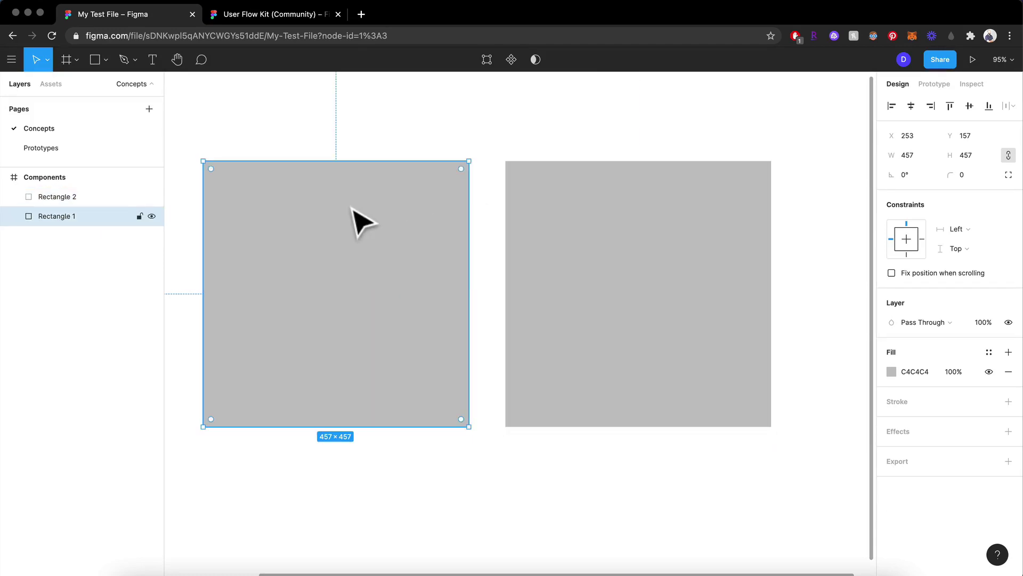
pyautogui.click(892, 372)
pyautogui.moveTo(827, 321); pyautogui.dragTo(884, 277)
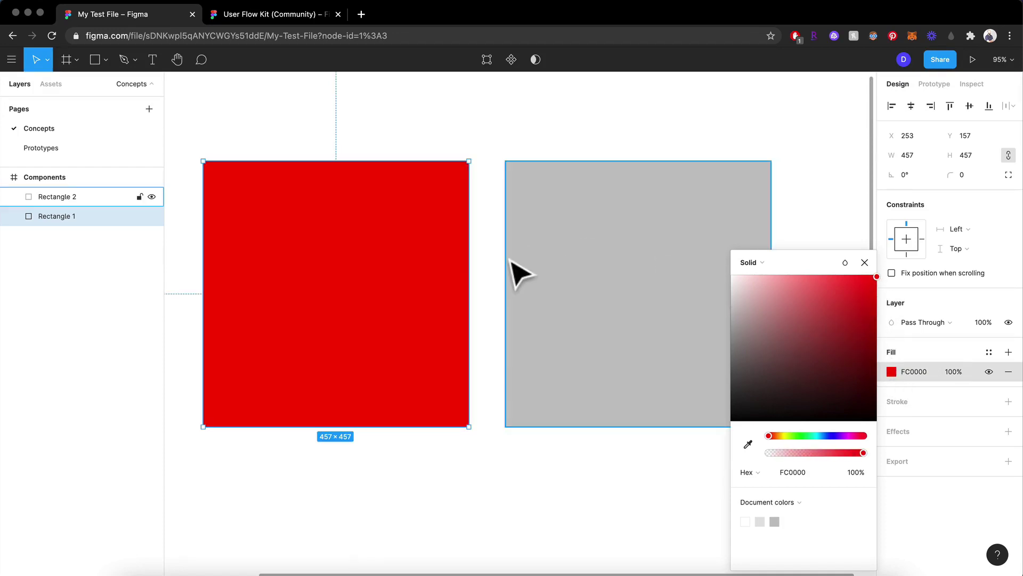
pyautogui.click(840, 229)
# Select the grey right square together with the red square
pyautogui.click(642, 211)
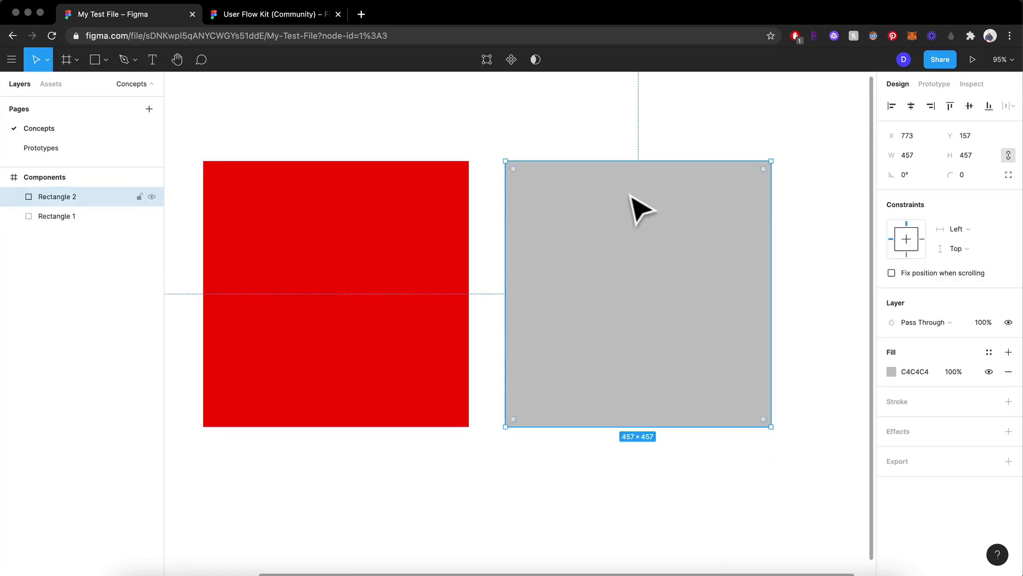
pyautogui.press('super+z')
pyautogui.press('super+shift+z')
pyautogui.keyDown('shift'); pyautogui.click(415, 192); pyautogui.keyUp('shift')
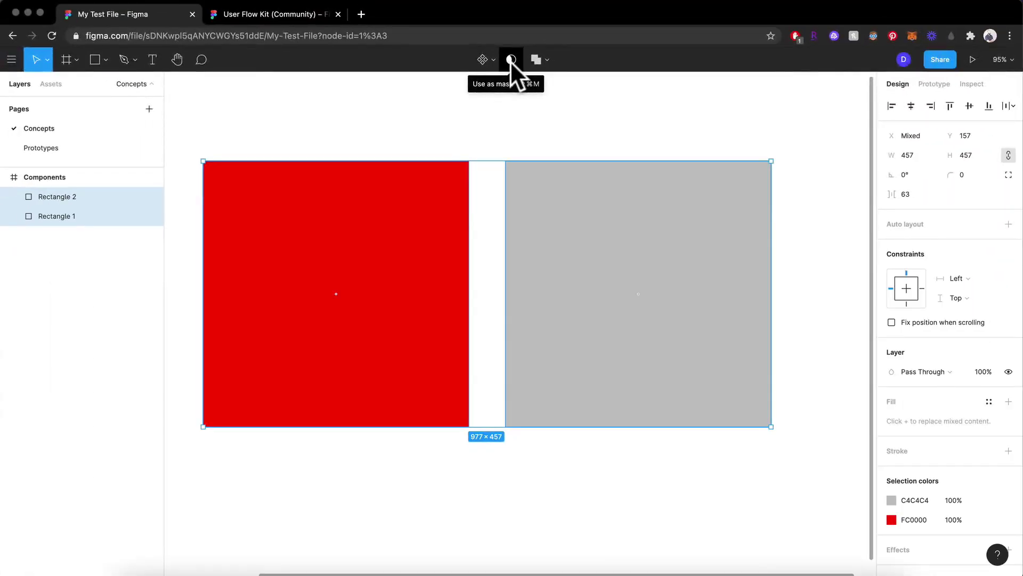
# Use the red square as a mask and slide it right to reveal more grey
pyautogui.click(510, 61)
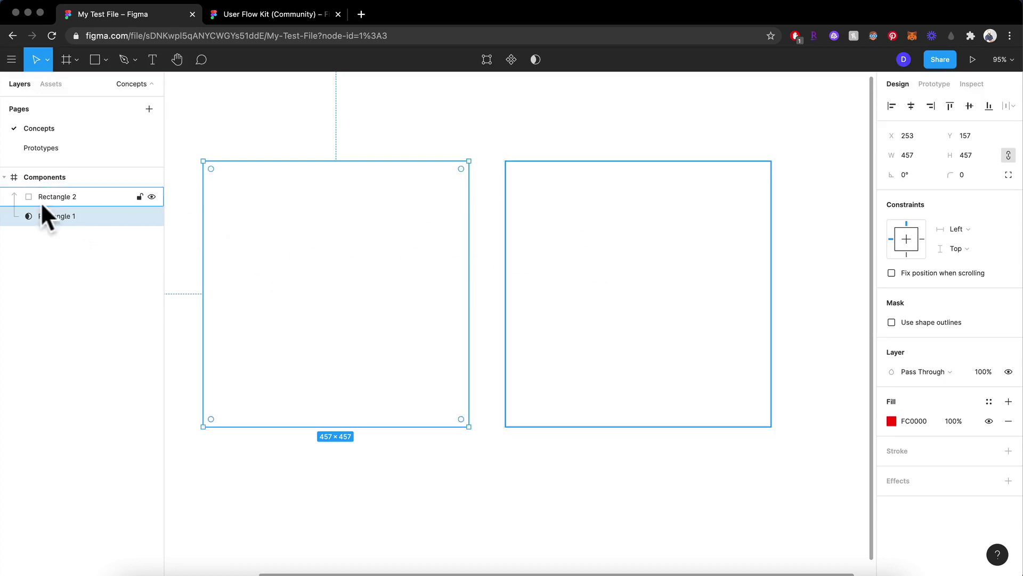
pyautogui.click(66, 198)
pyautogui.click(57, 213)
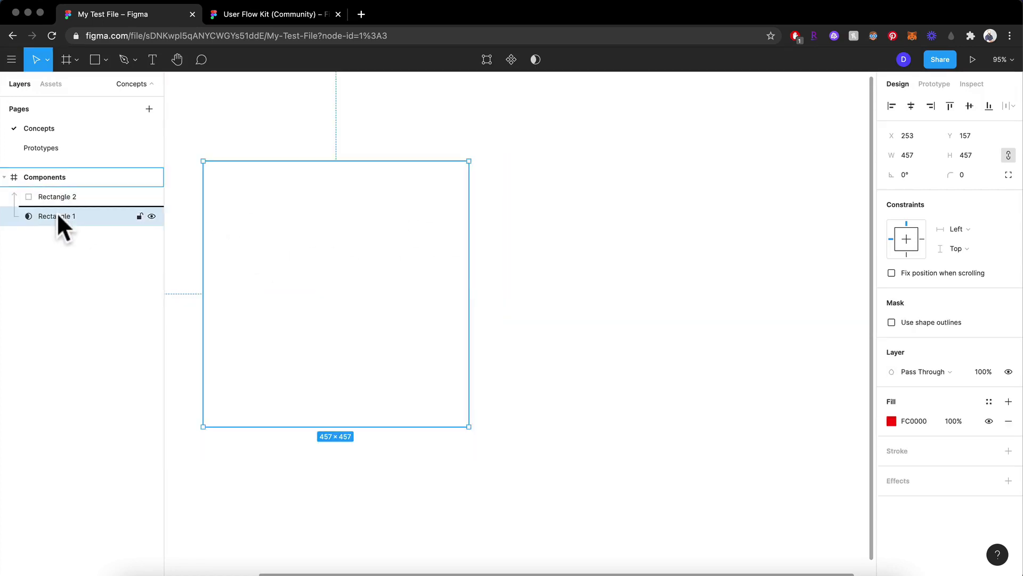
pyautogui.moveTo(304, 256); pyautogui.dragTo(490, 251)
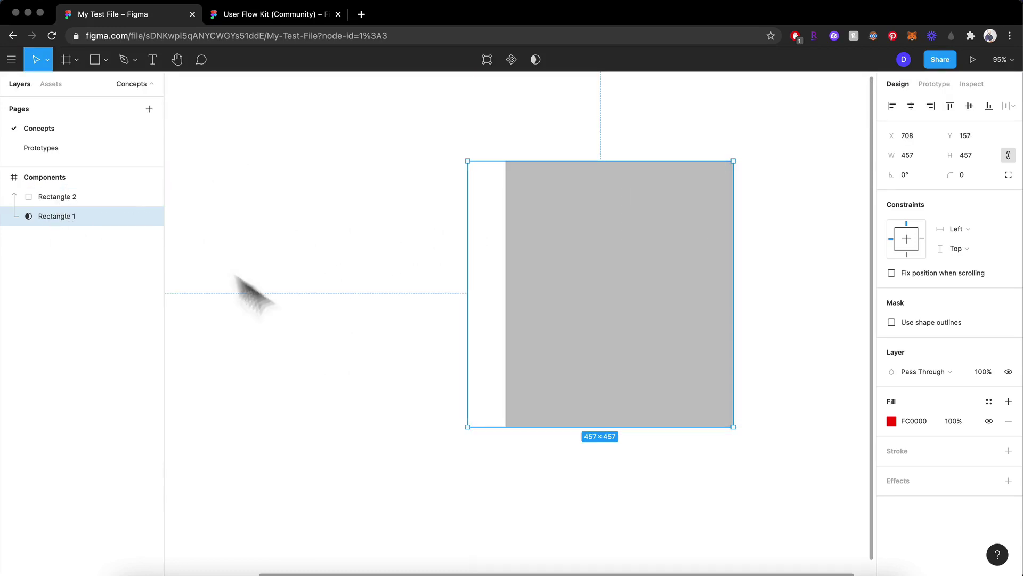
# Resize the mask to 178 high, move it elsewhere, and reselect the red mask layer
pyautogui.moveTo(551, 161); pyautogui.dragTo(551, 255)
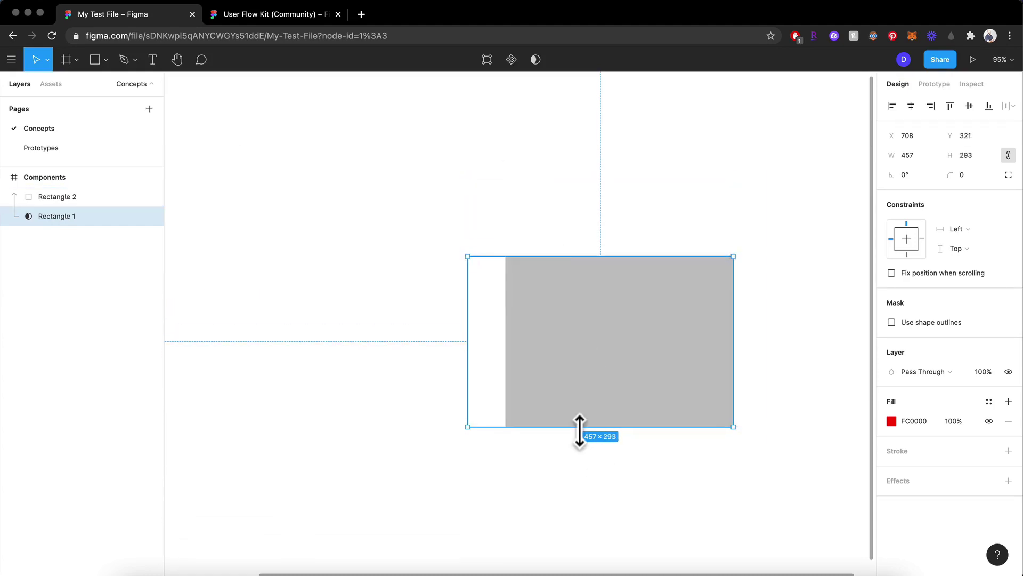
pyautogui.moveTo(579, 428); pyautogui.dragTo(594, 361)
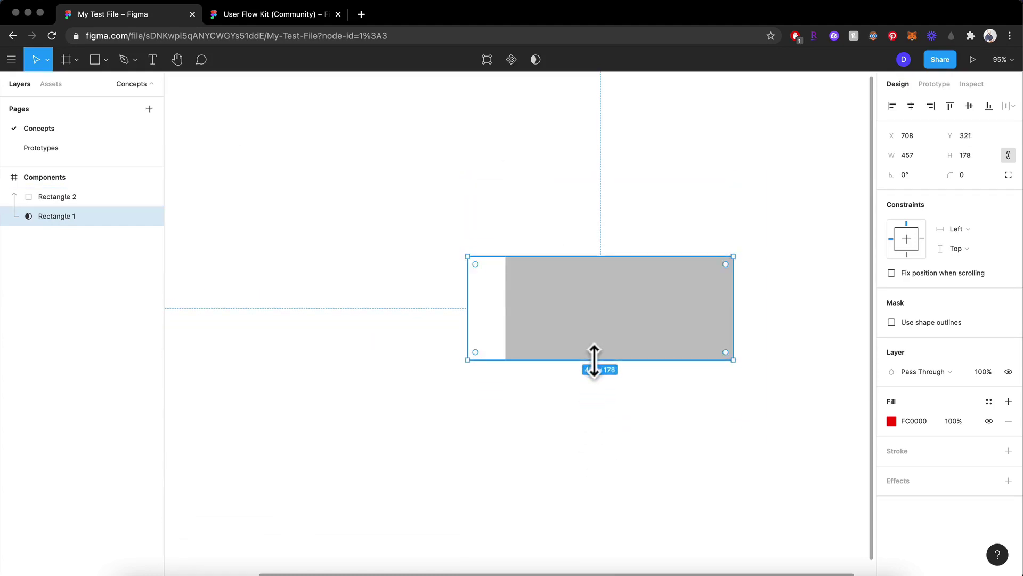
pyautogui.moveTo(674, 329); pyautogui.dragTo(693, 216)
pyautogui.click(723, 370)
pyautogui.click(58, 219)
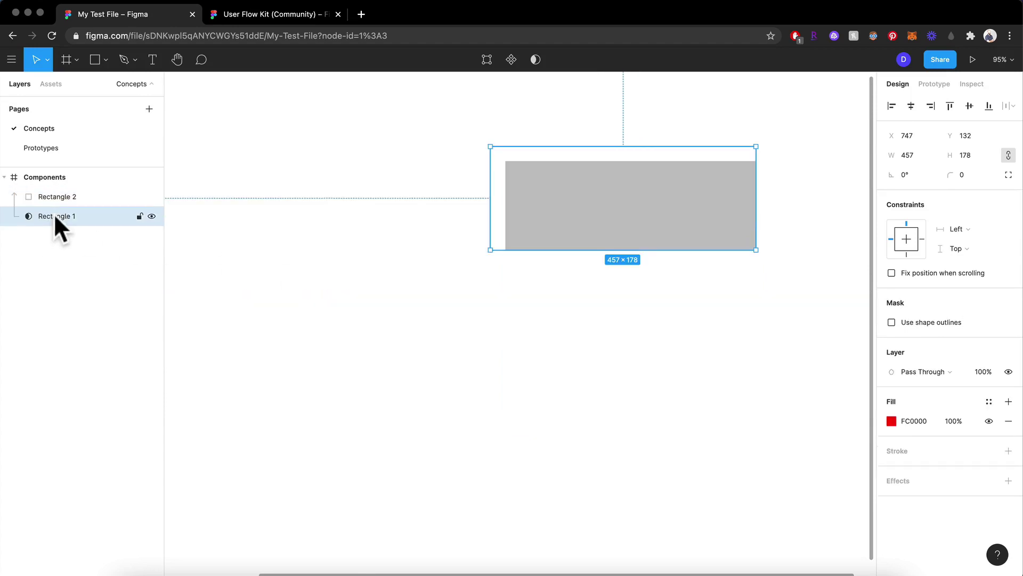
# Delete the red mask and duplicate the remaining grey square to the left
pyautogui.press('Delete')
pyautogui.click(58, 197)
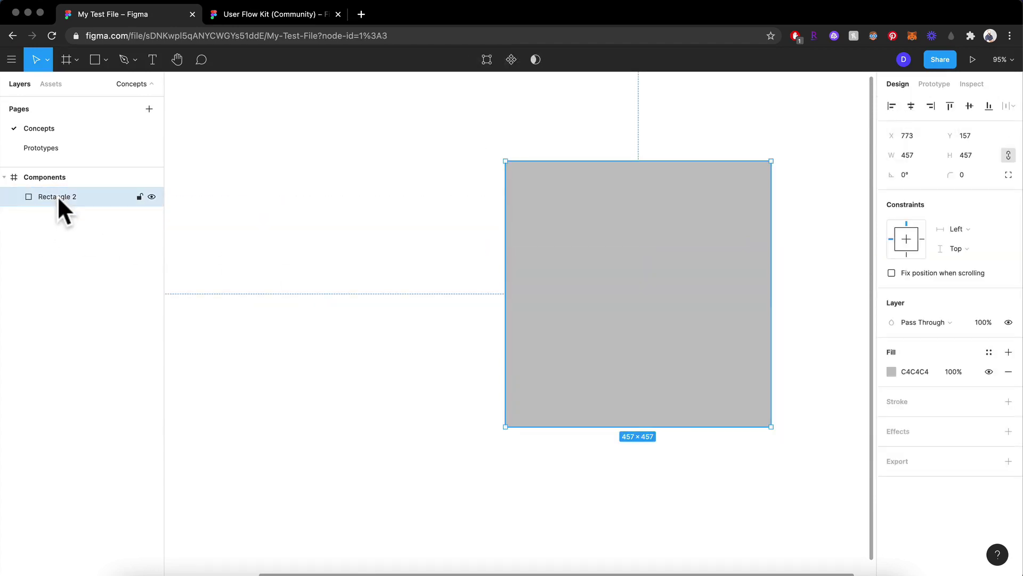
pyautogui.moveTo(633, 278); pyautogui.dragTo(314, 256)
# Overlap the two grey squares, select both, and make the lower one a mask
pyautogui.click(622, 319)
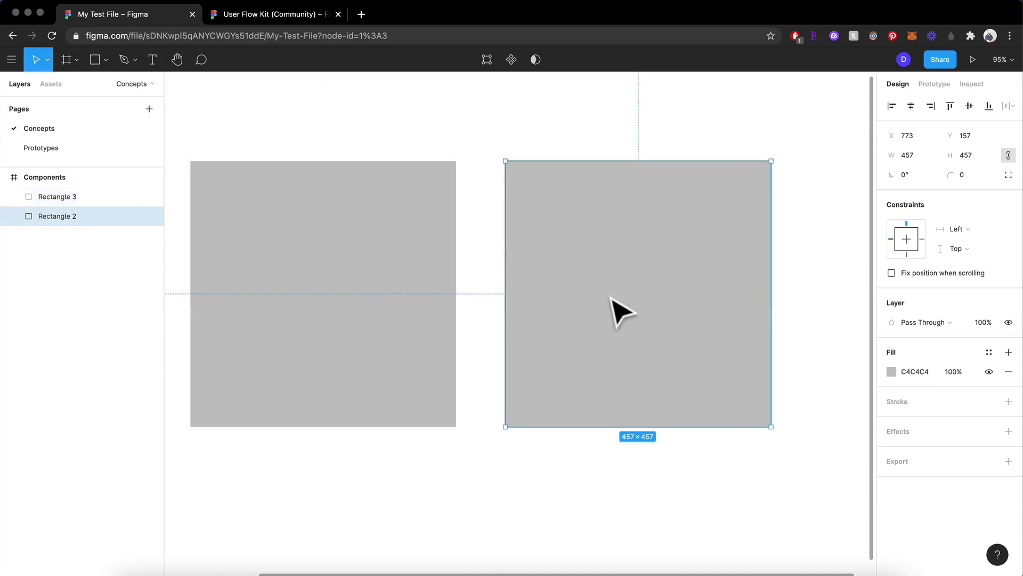
pyautogui.moveTo(687, 299); pyautogui.dragTo(526, 293)
pyautogui.moveTo(500, 479); pyautogui.dragTo(317, 333)
pyautogui.click(513, 55)
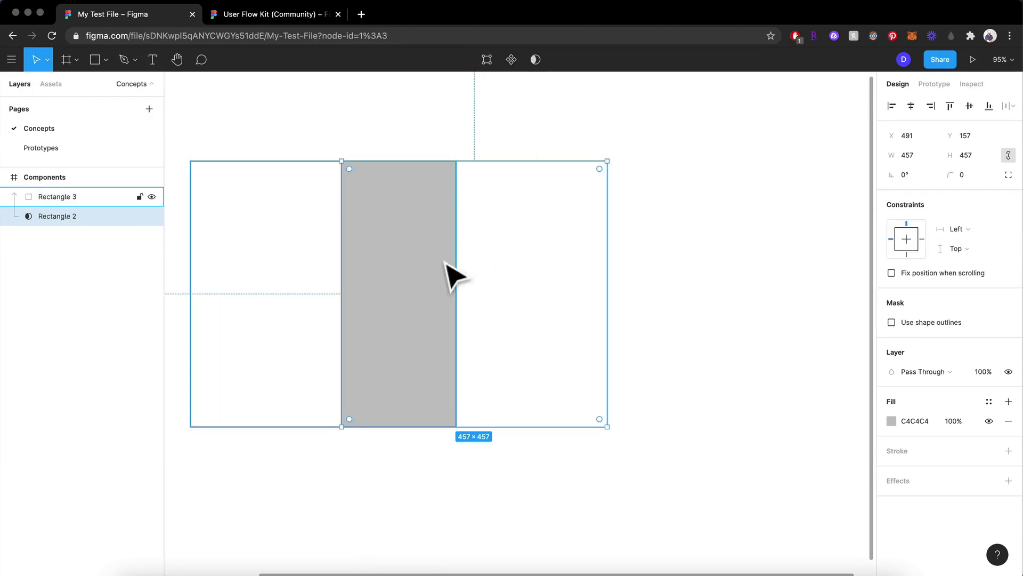
# Move the mask and reposition the masked copy to change the visible grey area
pyautogui.moveTo(446, 275); pyautogui.dragTo(314, 282)
pyautogui.click(71, 197)
pyautogui.moveTo(393, 303); pyautogui.dragTo(402, 372)
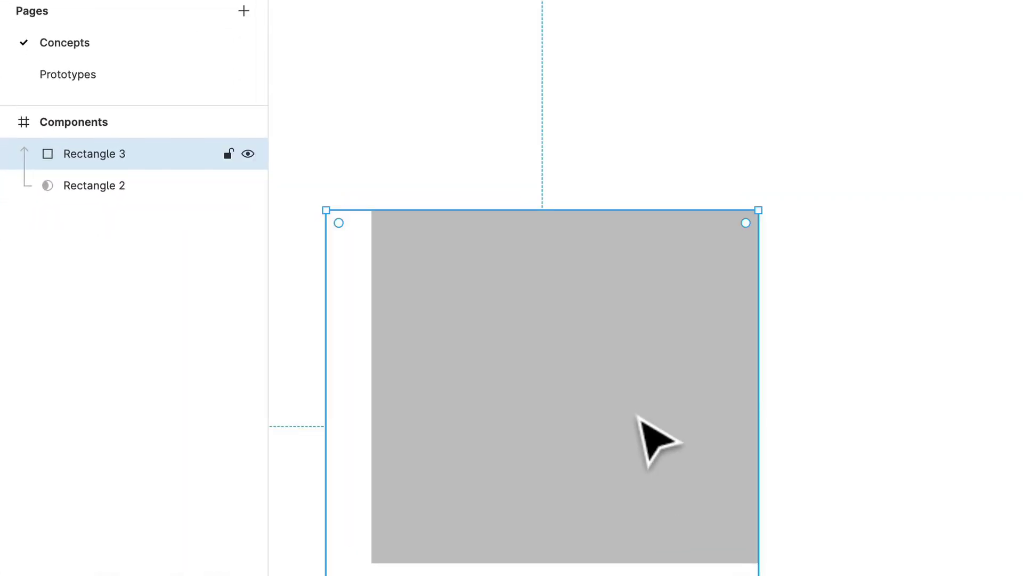
pyautogui.moveTo(639, 417); pyautogui.dragTo(789, 326)
# Delete the masked copy and the remaining grey square
pyautogui.click(952, 425)
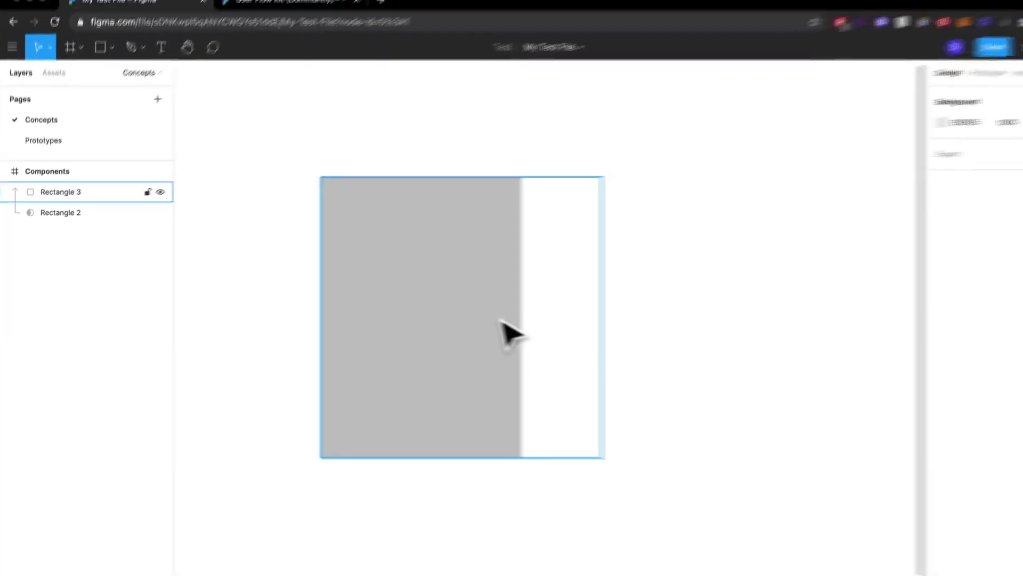
pyautogui.press('Delete')
pyautogui.hscroll(3, 475, 327)
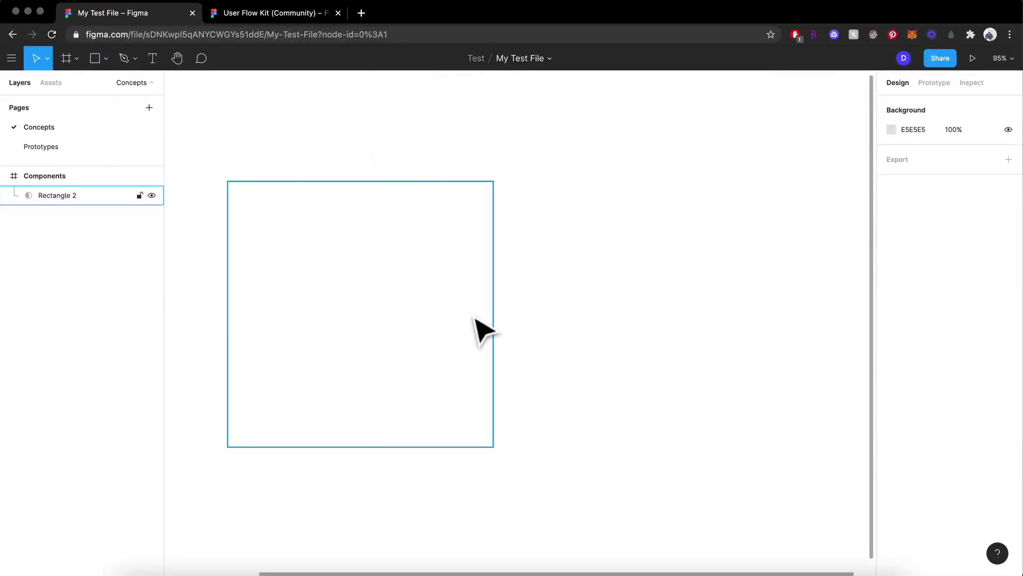
pyautogui.click(490, 349)
pyautogui.press('Delete')
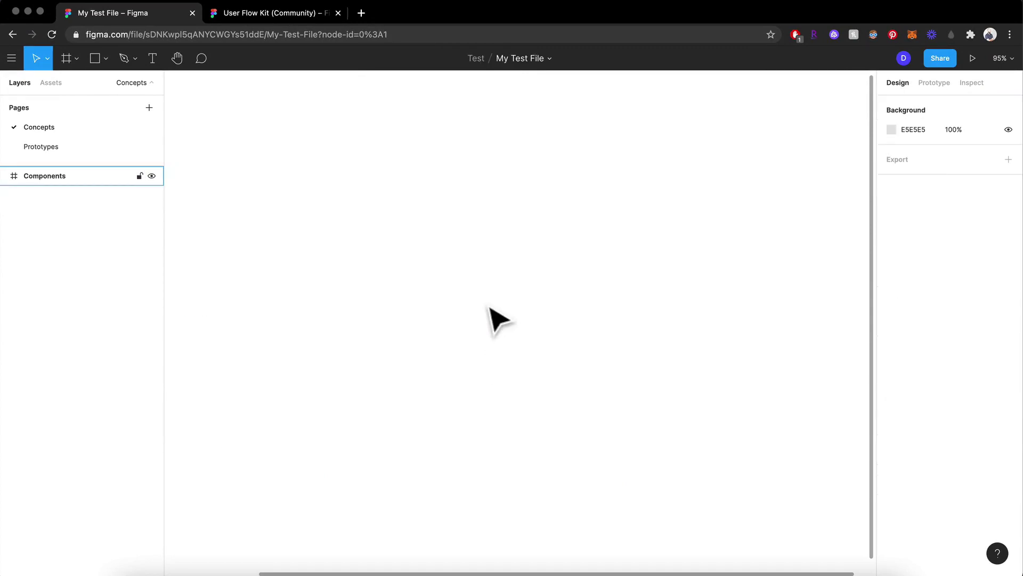
# Draw a new 299×299 grey square and duplicate it into staggered, overlapping copies
pyautogui.click(489, 308)
pyautogui.press('r')
pyautogui.moveTo(297, 144); pyautogui.dragTo(457, 316)
pyautogui.moveTo(397, 244); pyautogui.dragTo(457, 167)
pyautogui.moveTo(590, 384); pyautogui.dragTo(388, 212)
pyautogui.moveTo(504, 201); pyautogui.dragTo(514, 305)
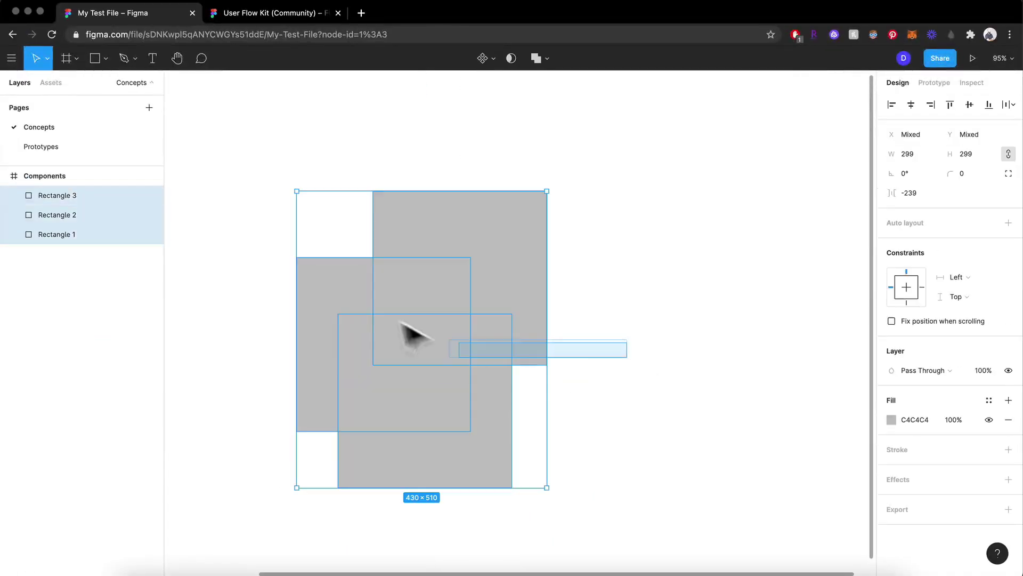
# Select the three overlapping squares and combine them into a Union shape
pyautogui.moveTo(690, 384); pyautogui.dragTo(287, 247)
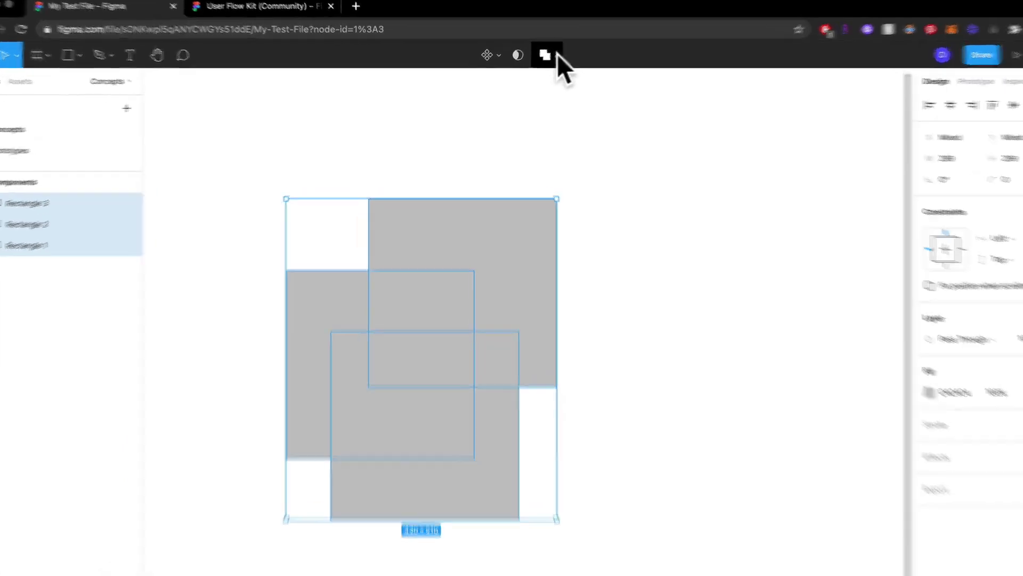
pyautogui.click(544, 58)
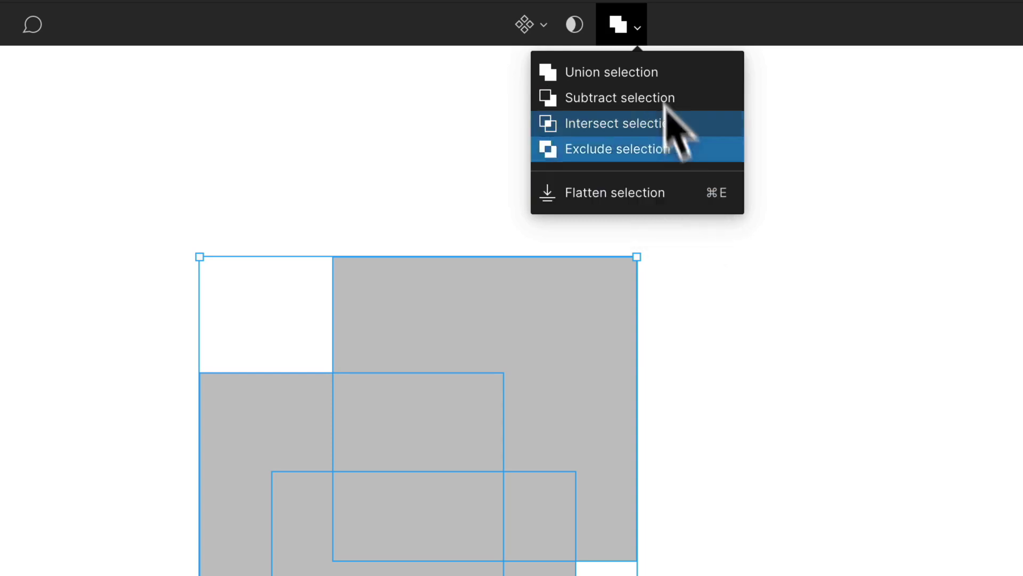
pyautogui.click(660, 73)
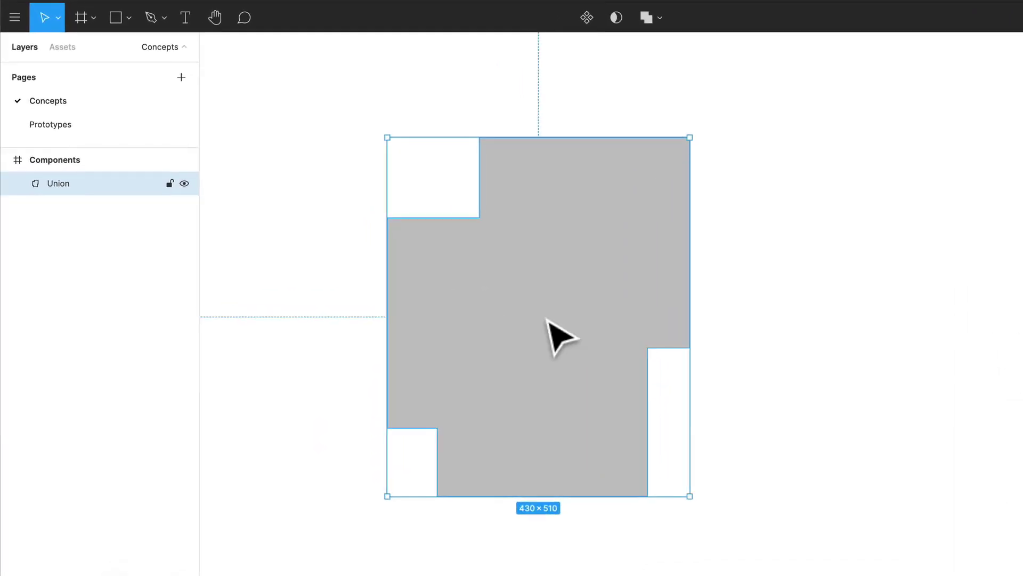
# Inside the Union, move Rectangle 2 off to the right, then reselect the Union
pyautogui.doubleClick(548, 320)
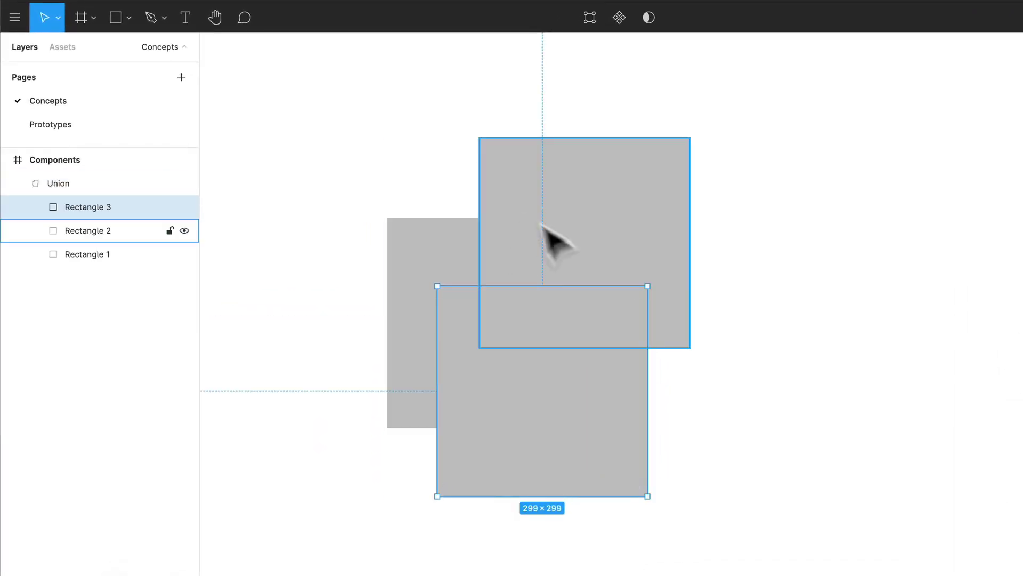
pyautogui.click(551, 246)
pyautogui.moveTo(551, 246); pyautogui.dragTo(864, 255)
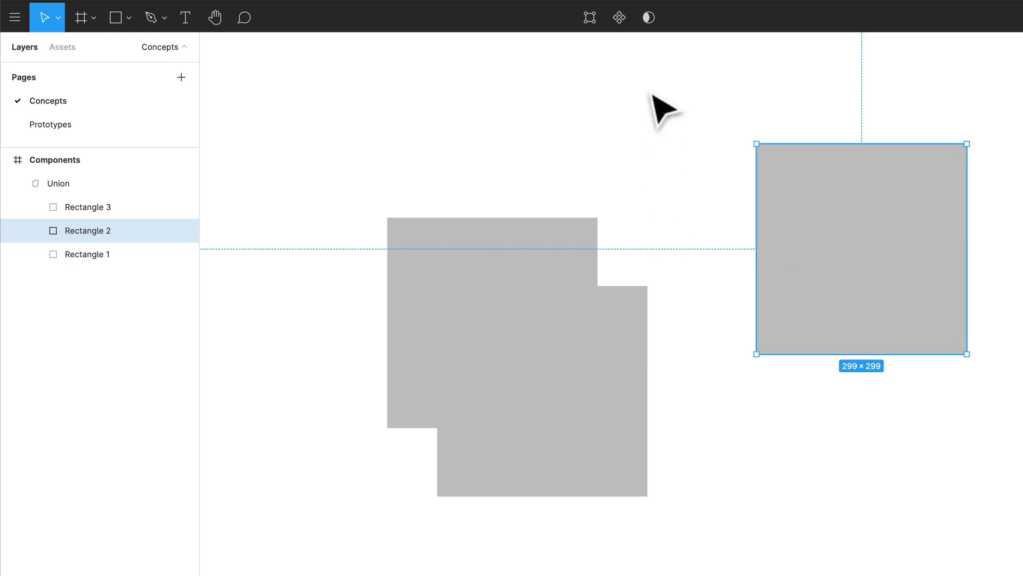
pyautogui.click(653, 96)
pyautogui.click(60, 183)
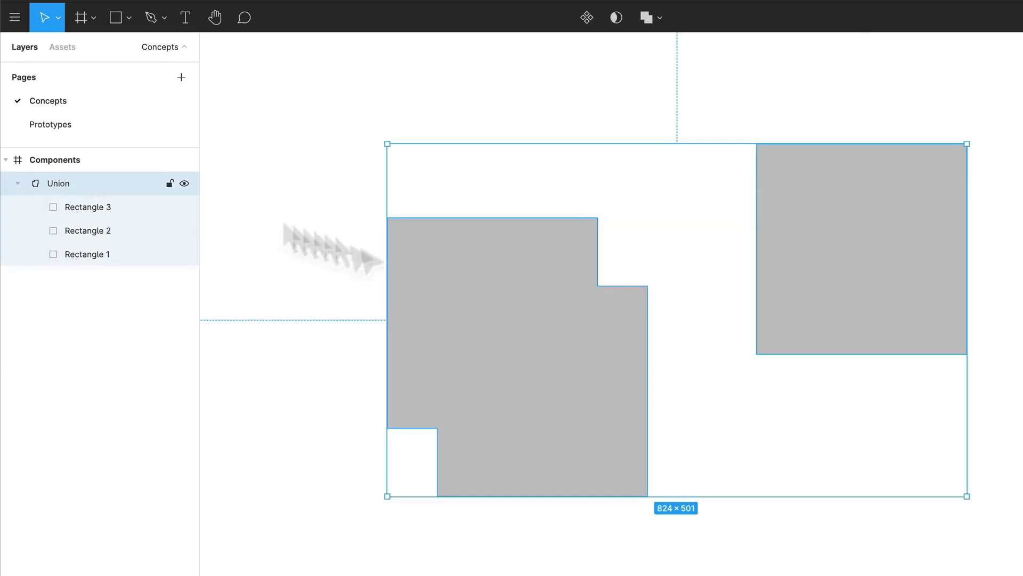
pyautogui.hscroll(2, 495, 298)
pyautogui.scroll(-1, 495, 298)
pyautogui.hscroll(1, 487, 298)
pyautogui.hscroll(-3, 485, 299)
pyautogui.scroll(1, 485, 299)
# Undo five times to put Rectangle 2 back and remove the Union
pyautogui.press('super+z')
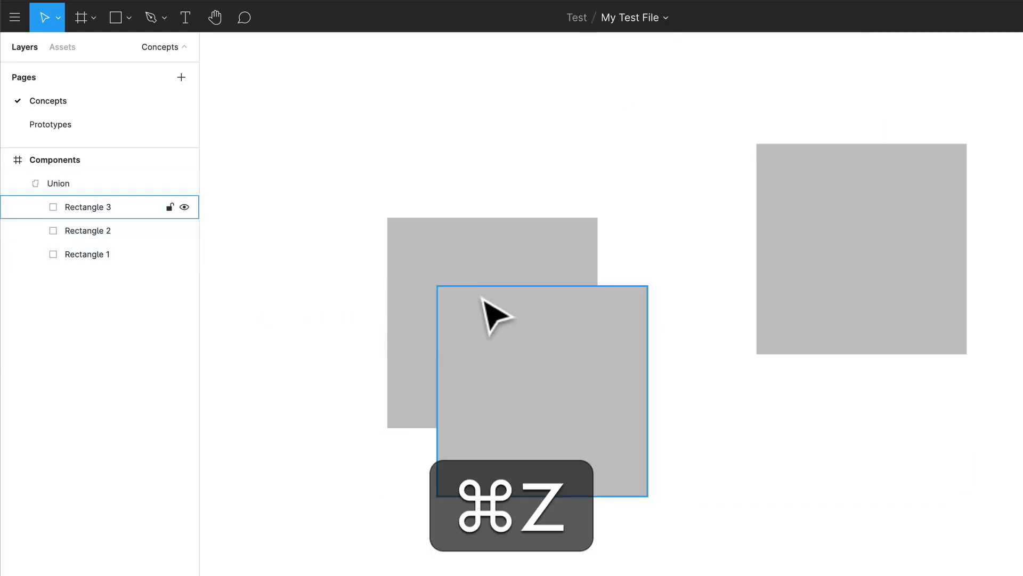
pyautogui.press('super+z')
pyautogui.press('super+z')
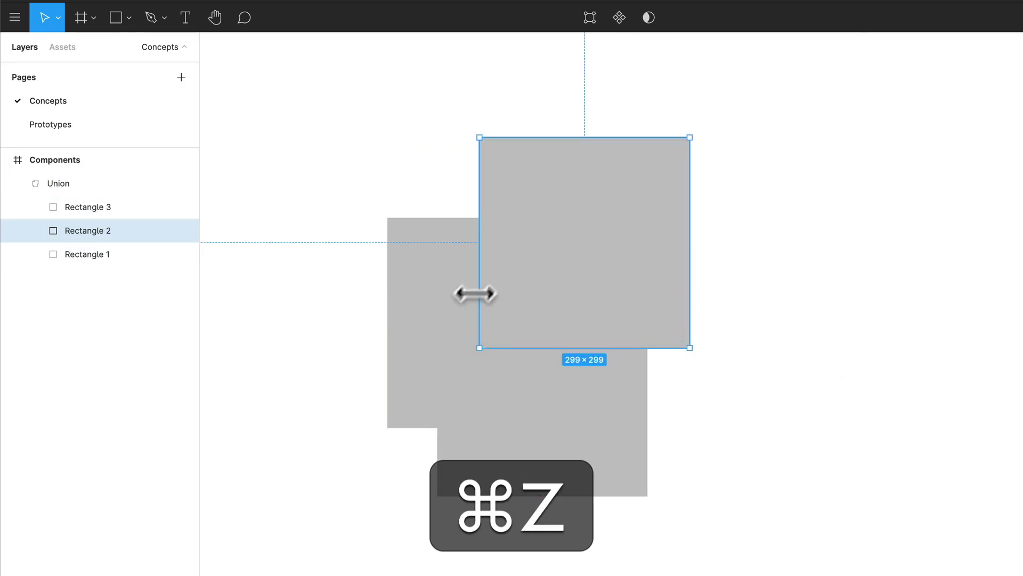
pyautogui.press('super+z')
pyautogui.press('super+z')
pyautogui.press('super+z')
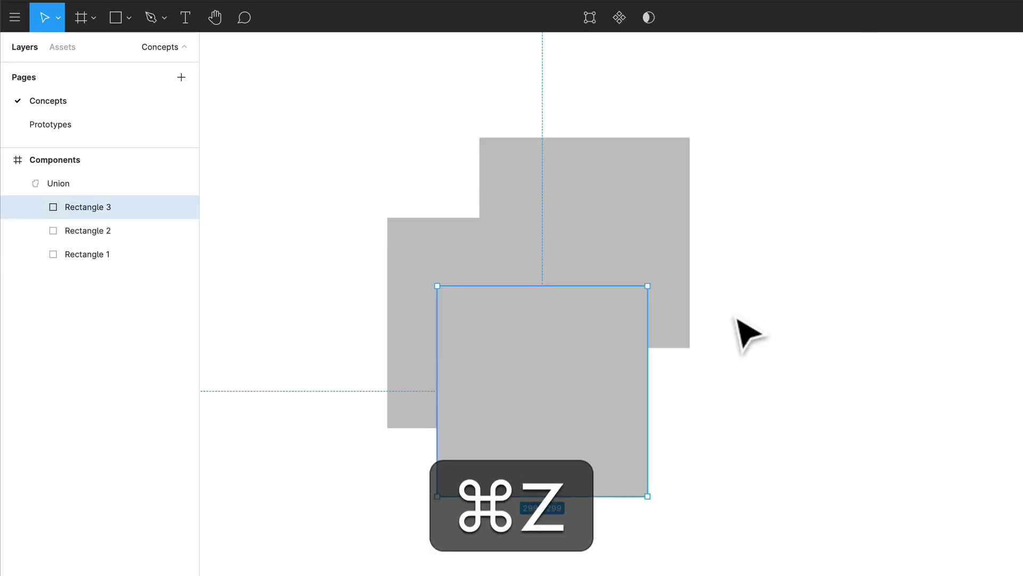
pyautogui.press('super+z')
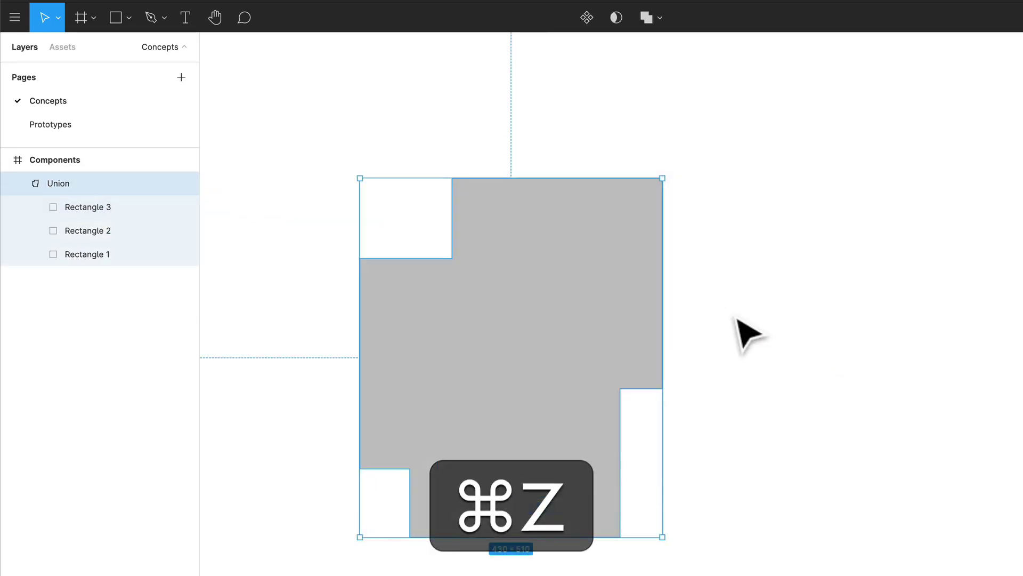
pyautogui.press('super+z')
# Combine the three selected rectangles, trying Subtract and Intersect before settling on Exclude
pyautogui.click(786, 404)
pyautogui.moveTo(774, 425); pyautogui.dragTo(426, 228)
pyautogui.click(660, 18)
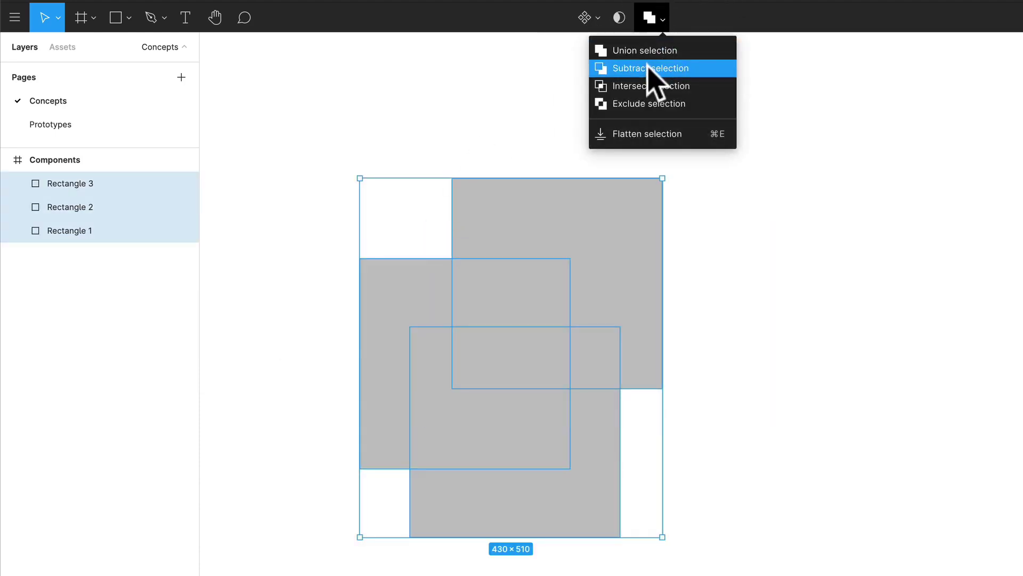
pyautogui.click(654, 68)
pyautogui.click(656, 20)
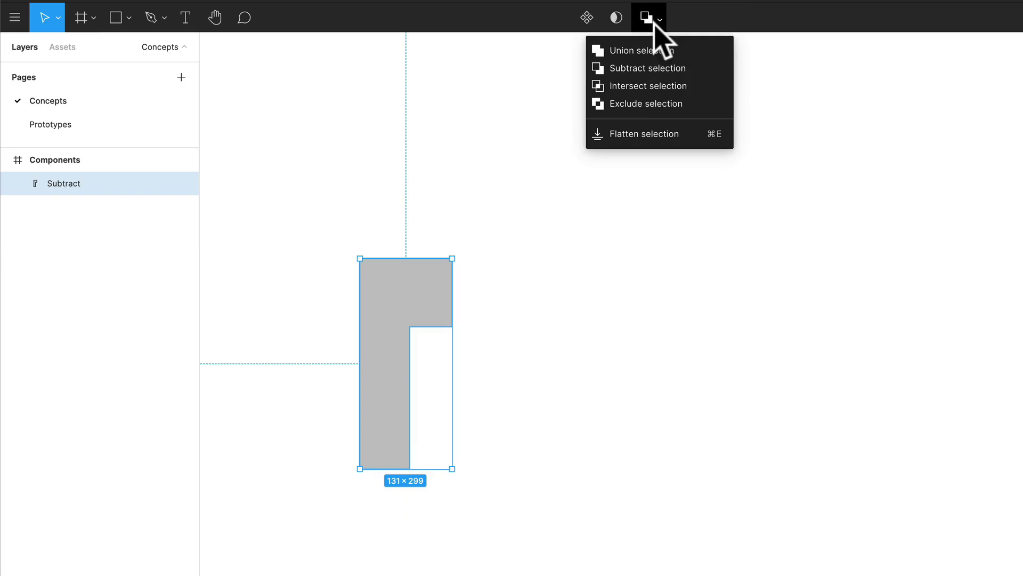
pyautogui.click(653, 86)
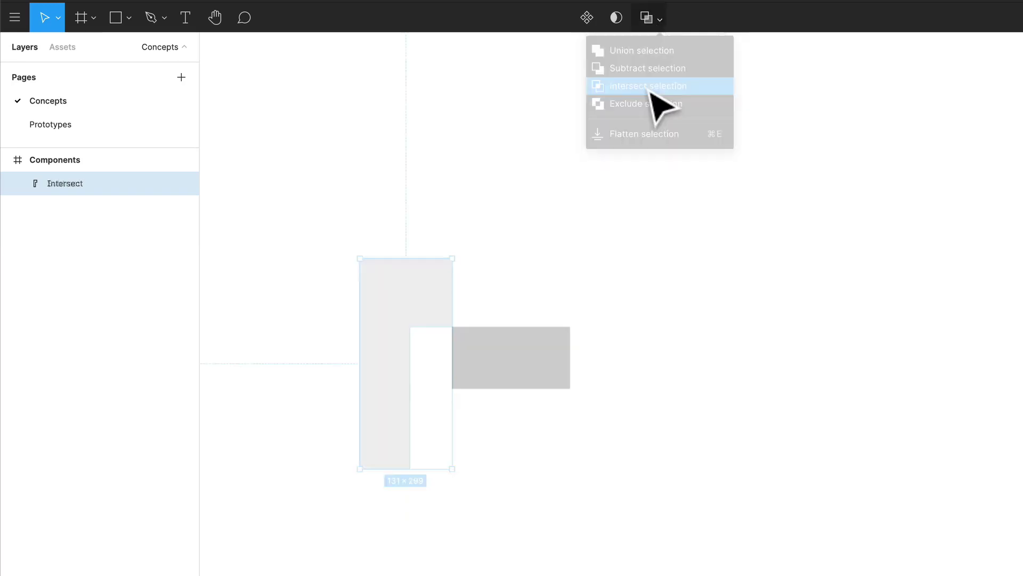
pyautogui.click(656, 22)
pyautogui.click(659, 104)
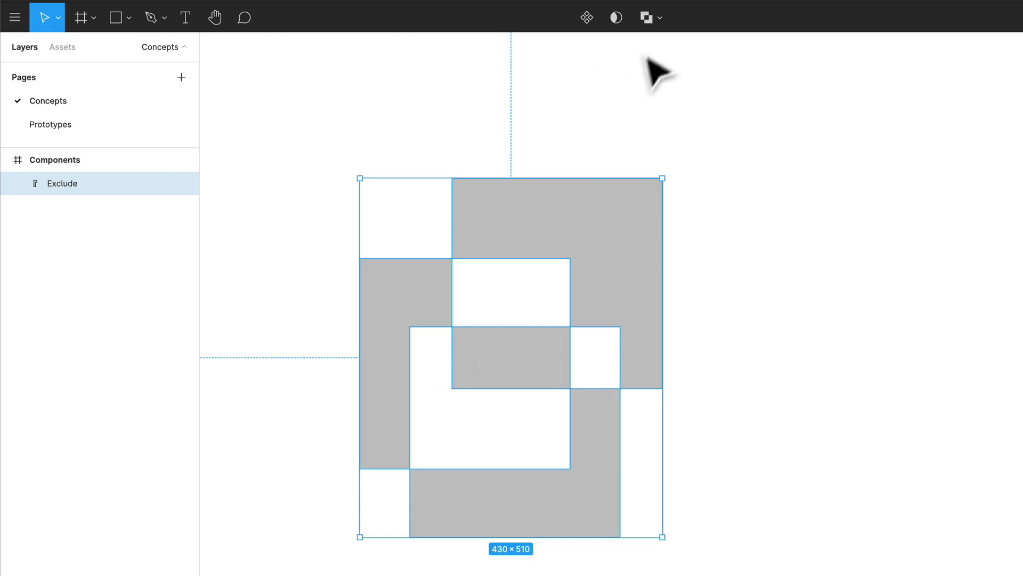
pyautogui.click(660, 22)
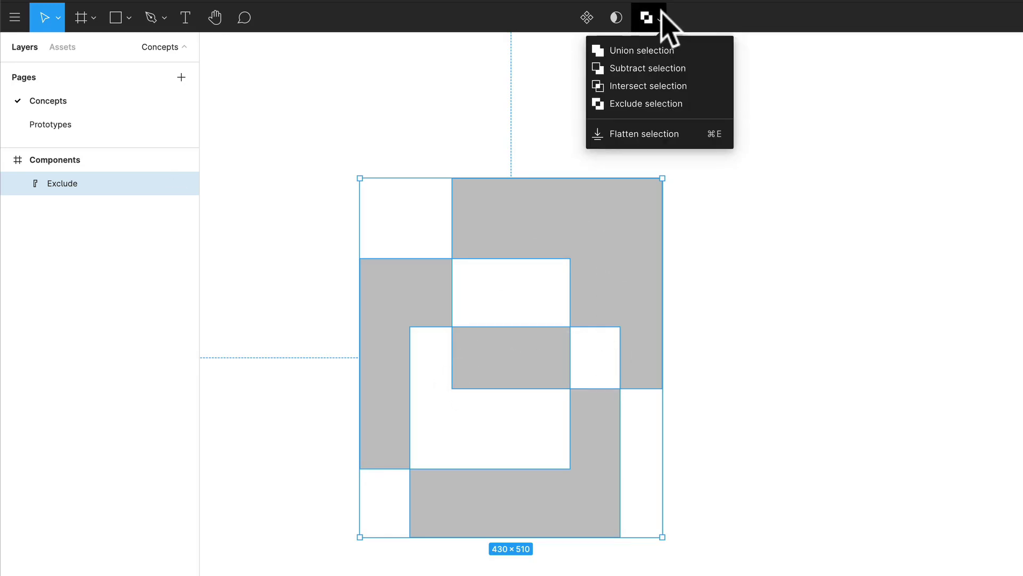
# Enter the Exclude shape and select Rectangle 2, briefly entering and leaving its point editing
pyautogui.click(493, 354)
pyautogui.doubleClick(494, 354)
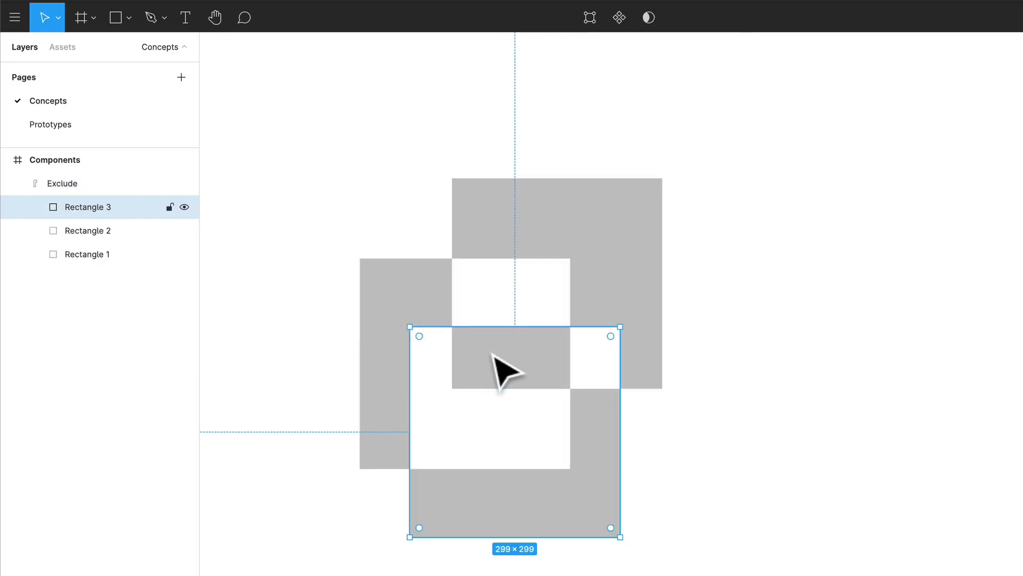
pyautogui.click(544, 231)
pyautogui.doubleClick(544, 230)
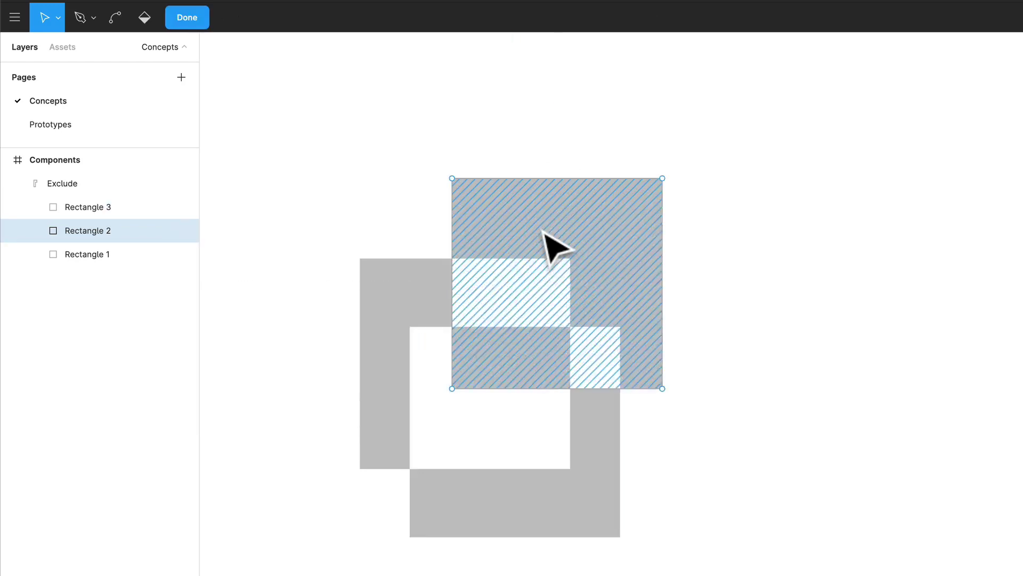
pyautogui.click(521, 390)
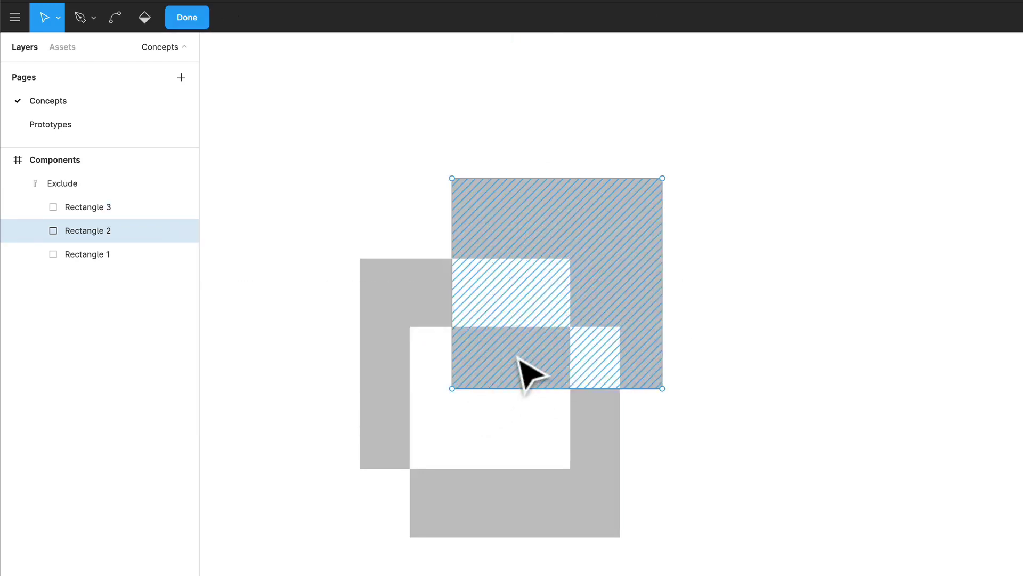
pyautogui.press('Escape')
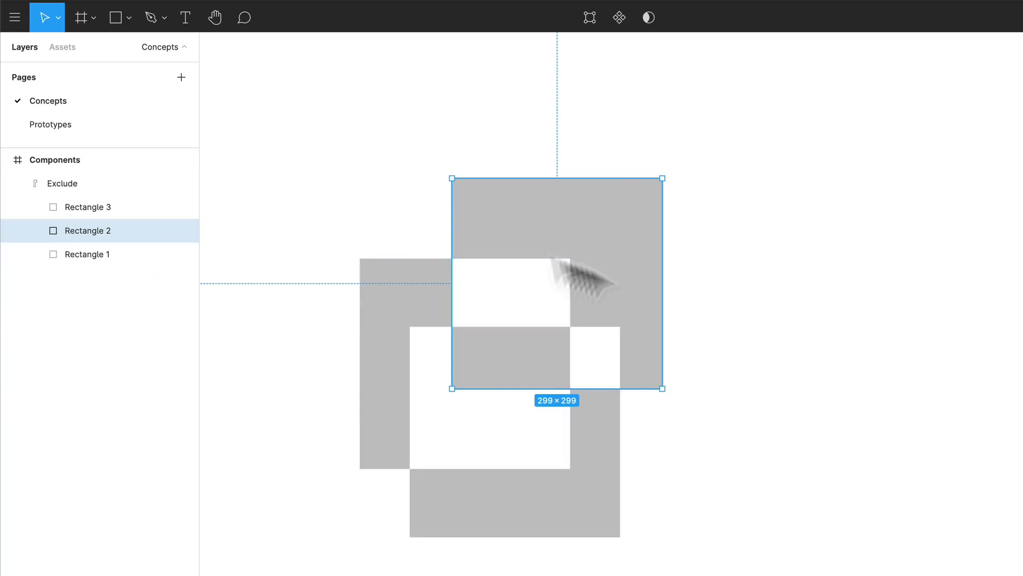
# Shift Rectangle 2 right and up, and move Rectangles 3 and 1 up-left
pyautogui.moveTo(673, 286)
pyautogui.mouseDown()
pyautogui.moveTo(722, 256)
pyautogui.moveTo(596, 290)
pyautogui.moveTo(644, 254)
pyautogui.moveTo(675, 265)
pyautogui.mouseUp()
pyautogui.moveTo(554, 505); pyautogui.dragTo(511, 474)
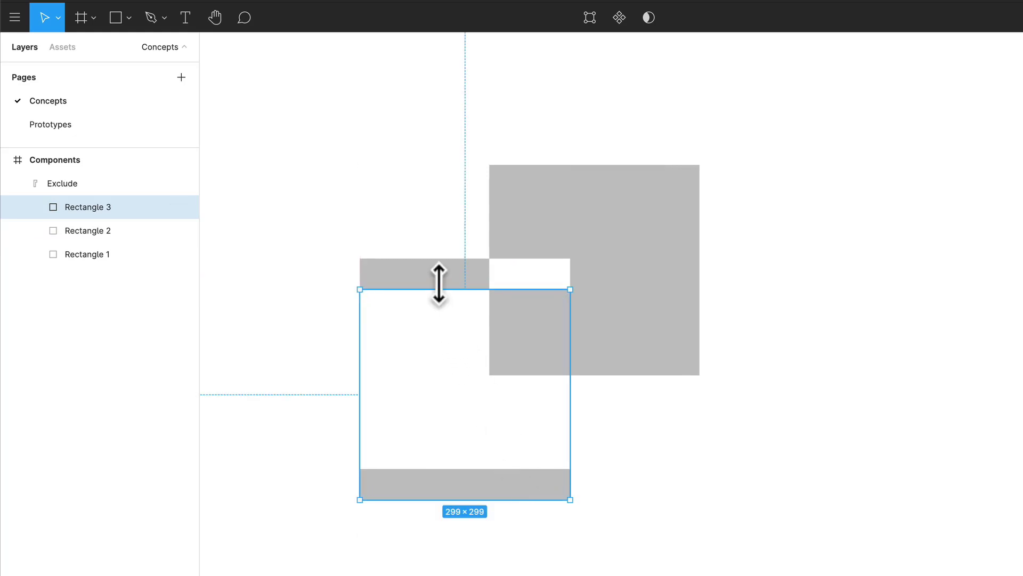
pyautogui.moveTo(437, 269); pyautogui.dragTo(411, 143)
pyautogui.click(837, 263)
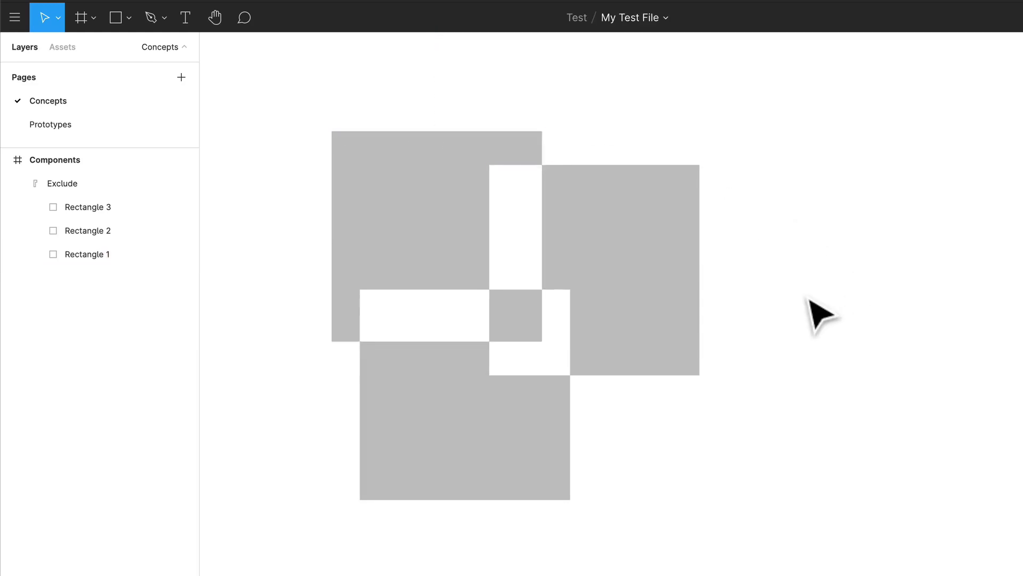
# Flatten the Exclude shape into a single vector and enter point editing
pyautogui.click(582, 235)
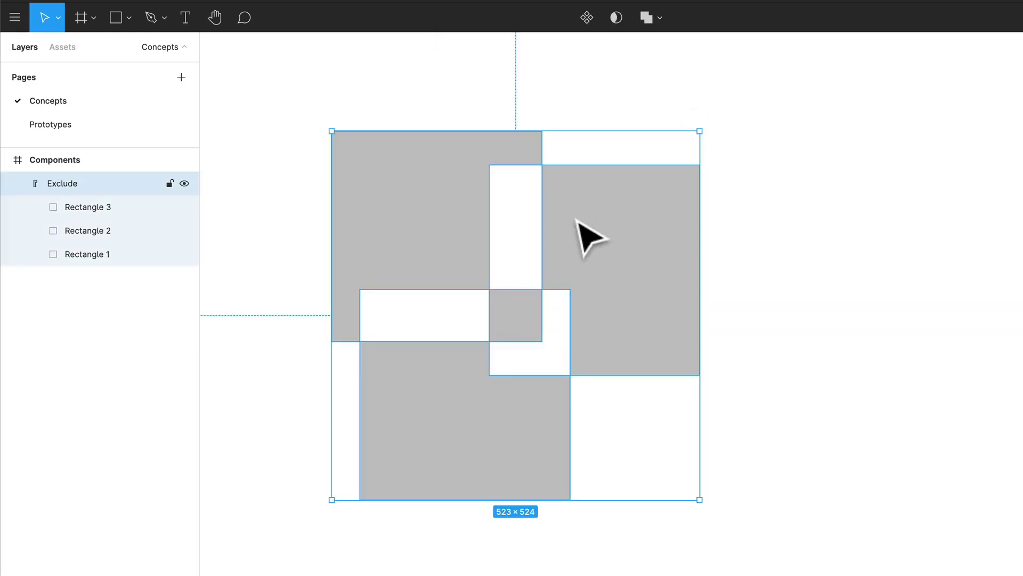
pyautogui.click(660, 17)
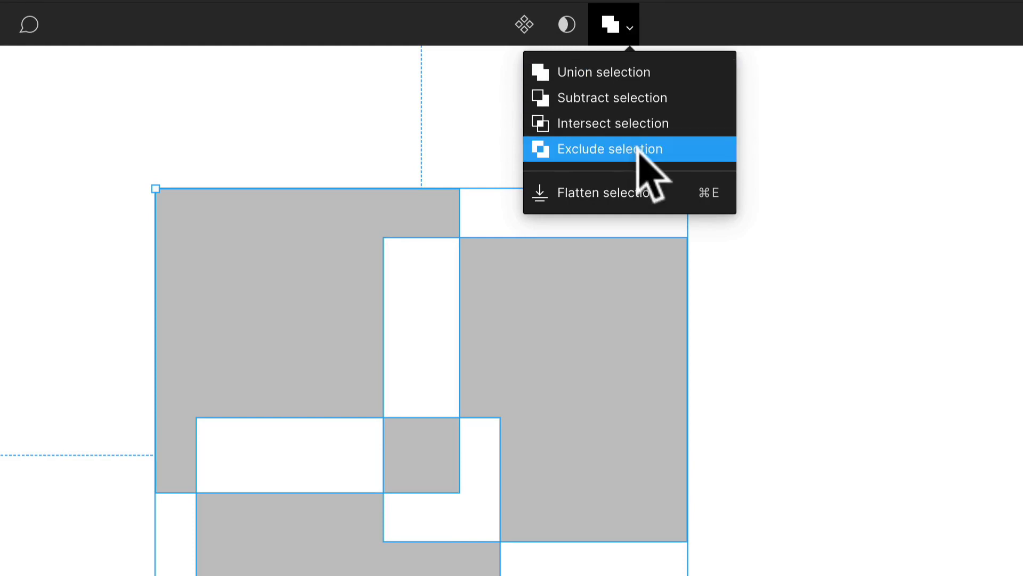
pyautogui.click(651, 194)
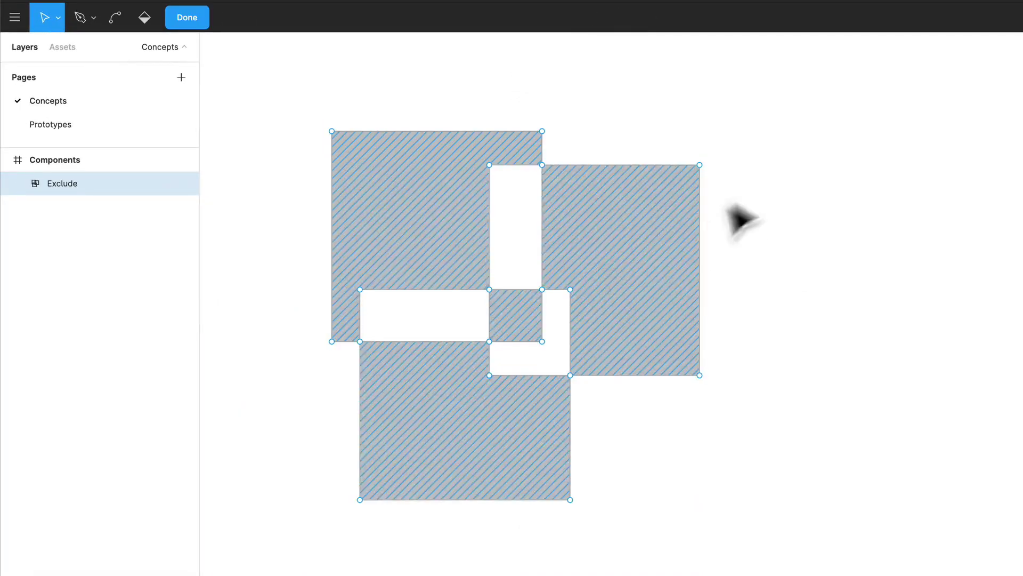
pyautogui.click(737, 219)
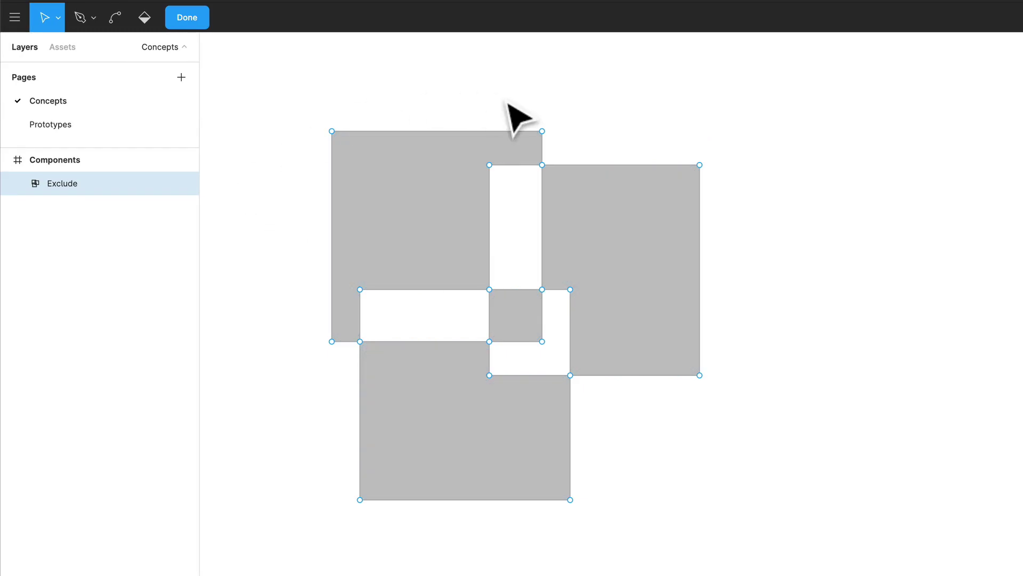
# Drag several inner corners of the flattened vector outward to form angular wedge cut-outs
pyautogui.moveTo(574, 306)
pyautogui.mouseDown()
pyautogui.moveTo(653, 240)
pyautogui.moveTo(562, 365)
pyautogui.mouseUp()
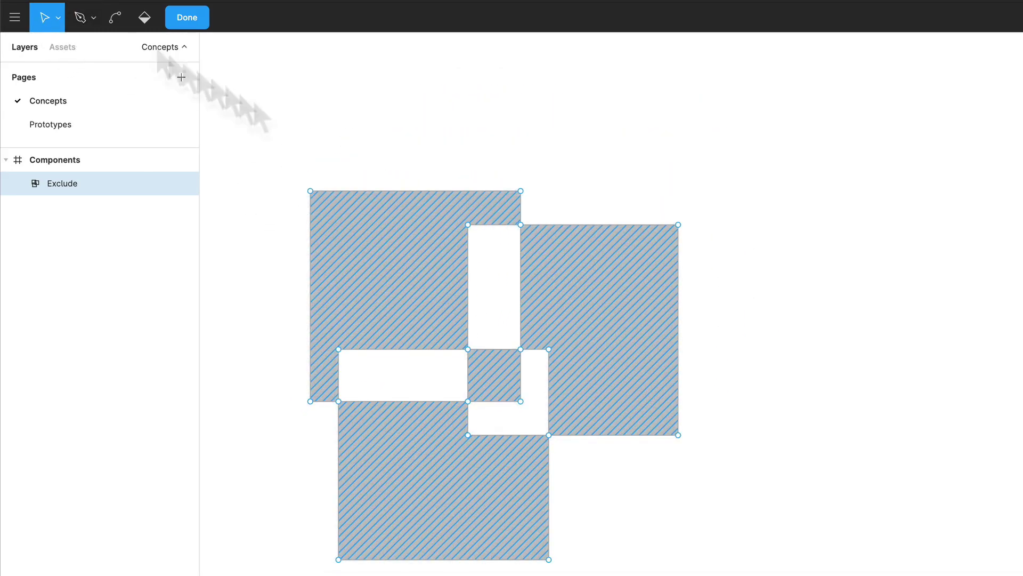
pyautogui.moveTo(548, 349); pyautogui.dragTo(642, 285)
pyautogui.moveTo(469, 435); pyautogui.dragTo(348, 459)
pyautogui.click(482, 242)
pyautogui.moveTo(465, 223)
pyautogui.mouseDown()
pyautogui.moveTo(441, 237)
pyautogui.moveTo(349, 230)
pyautogui.mouseUp()
pyautogui.moveTo(335, 346)
pyautogui.mouseDown()
pyautogui.moveTo(335, 250)
pyautogui.moveTo(374, 217)
pyautogui.mouseUp()
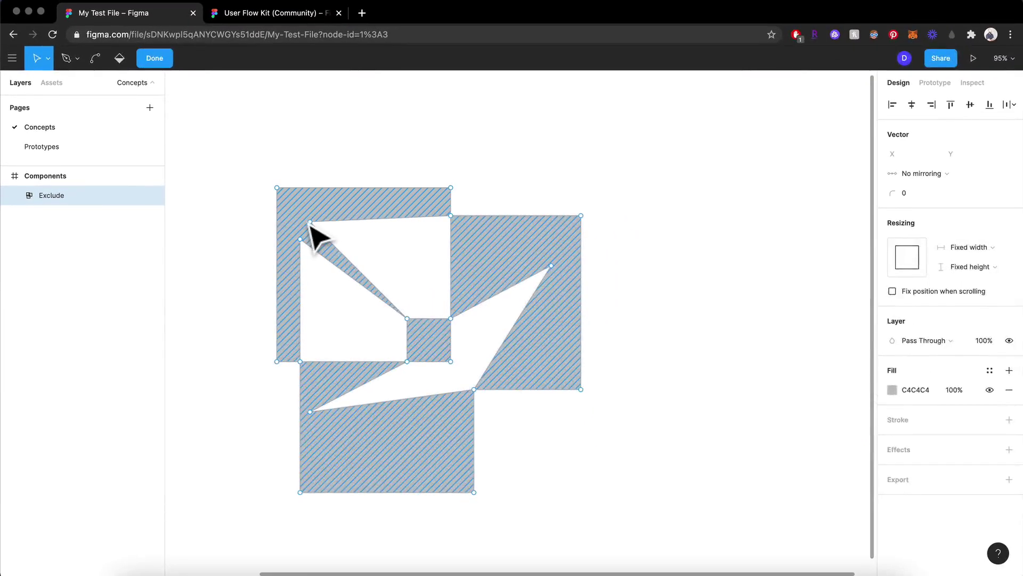